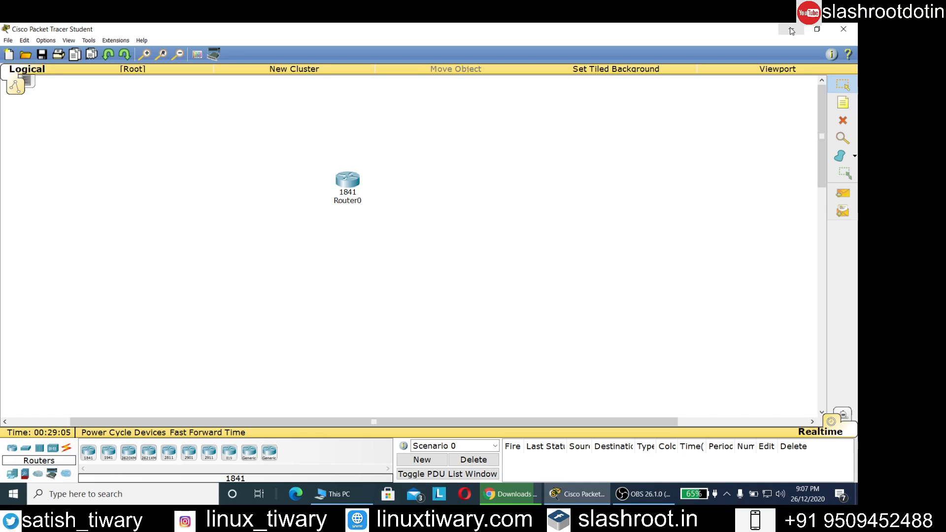
- Open Router0's CLI, decline the setup dialog and enter privileged mode
left_click(347, 181)
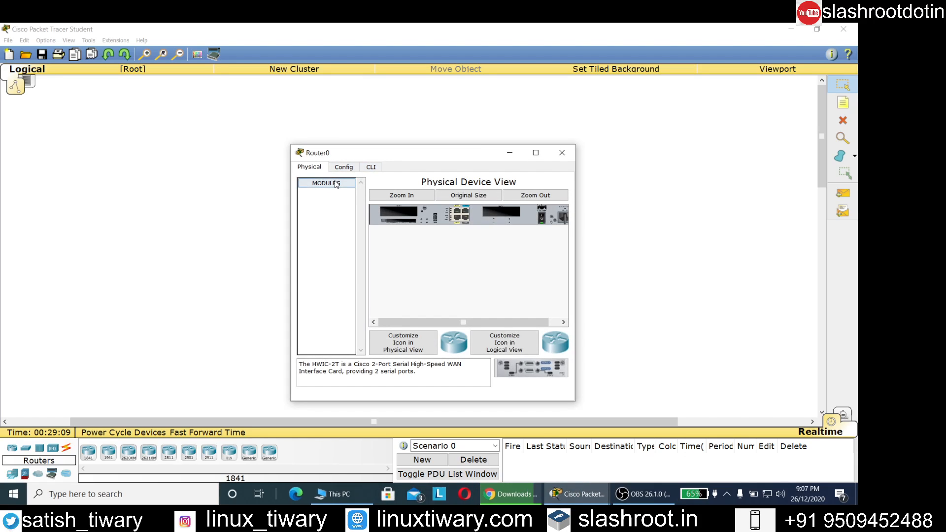
left_click(371, 167)
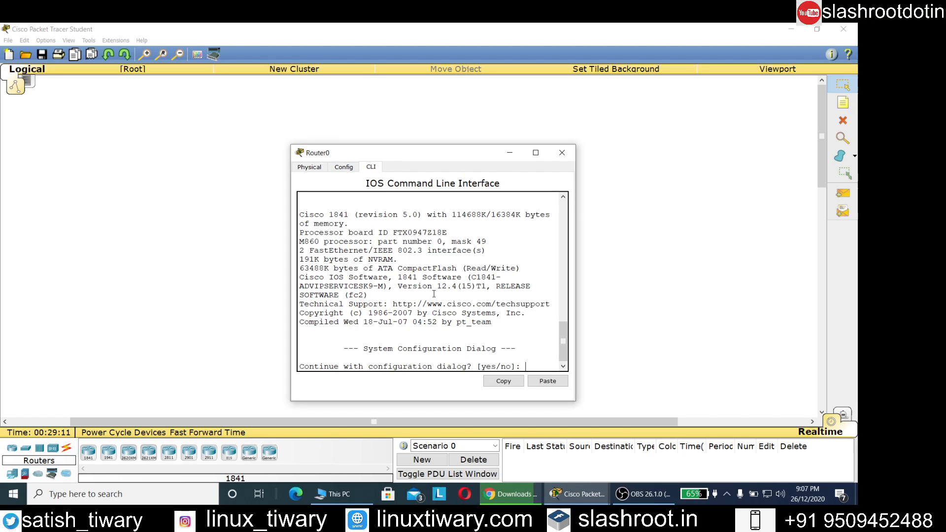
type("n")
key("Return")
key("Return")
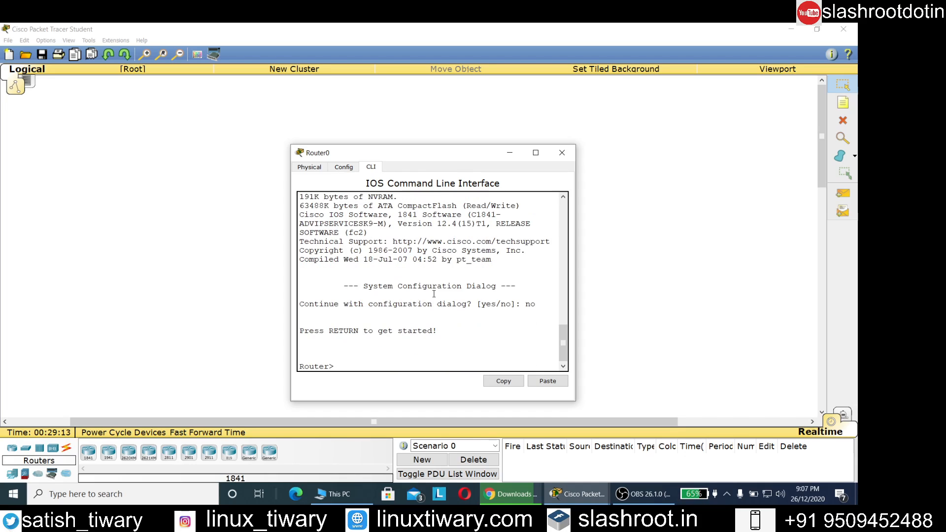
type("enable")
key("Return")
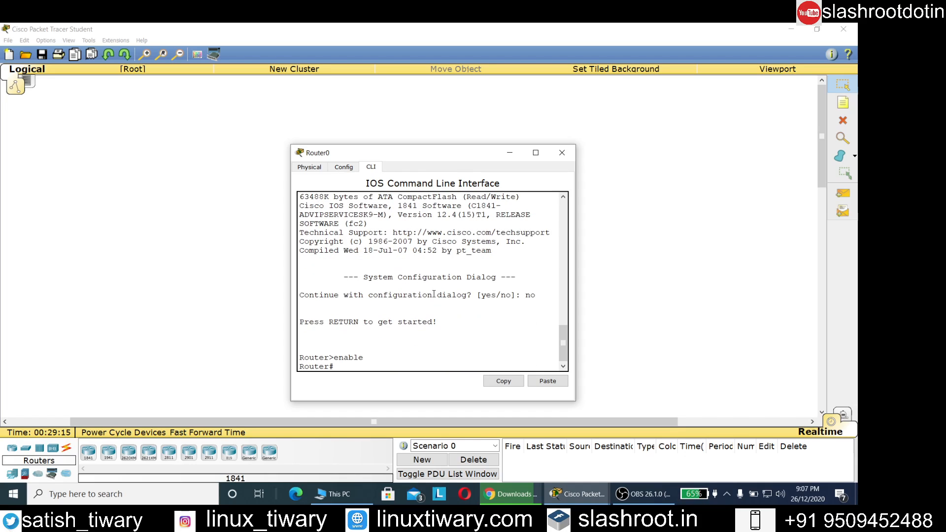
- Enter global configuration mode and rename the router to ISP
type("config t")
key("Return")
type("hostname")
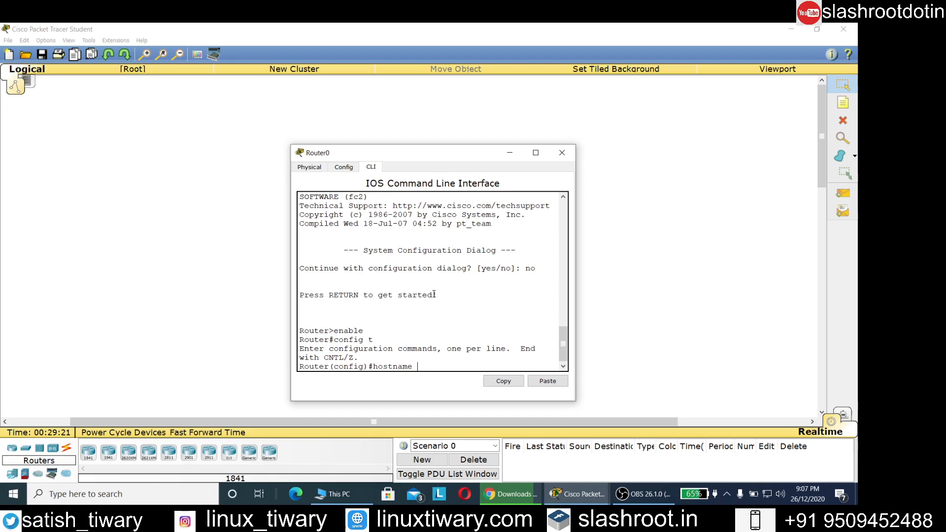
type(" ISP")
key("Return")
key("Return")
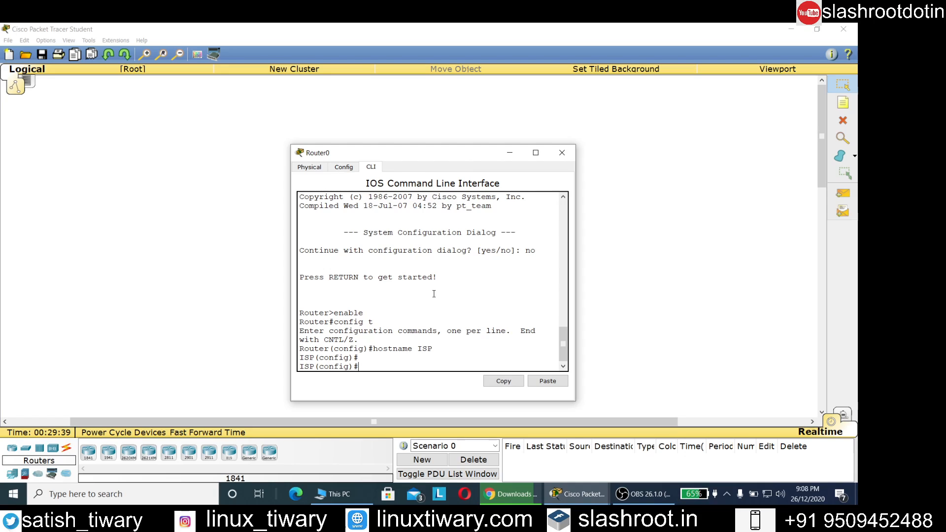
- Set a new enable secret password and return to the privileged prompt
type("enable secret redhat")
key("Return")
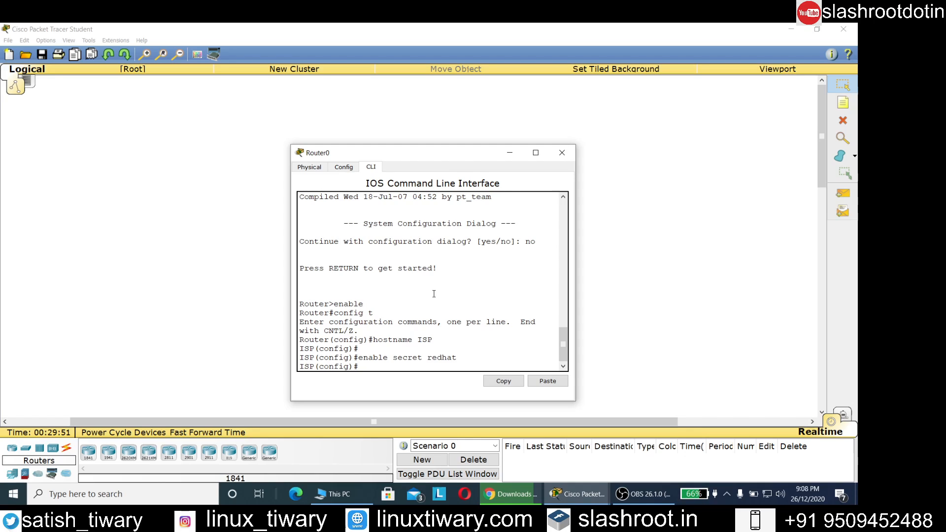
key("Return")
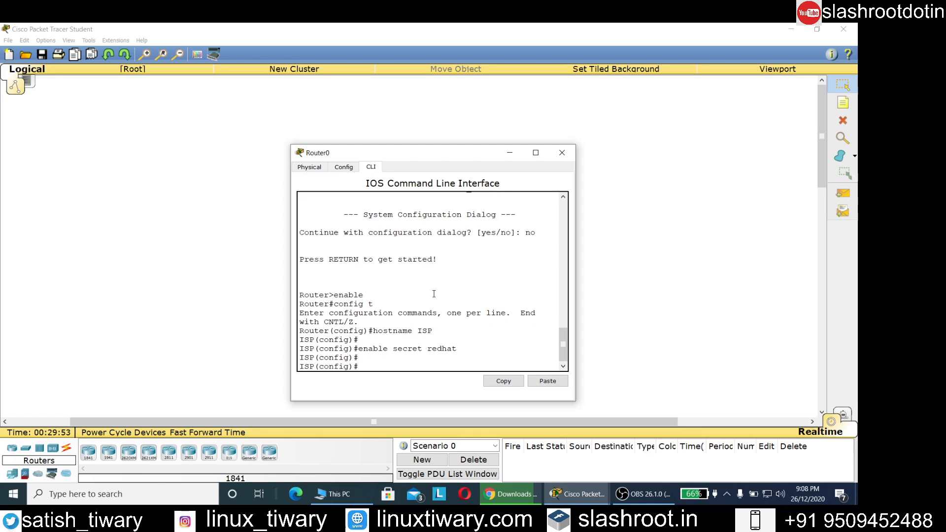
type("exit")
key("Return")
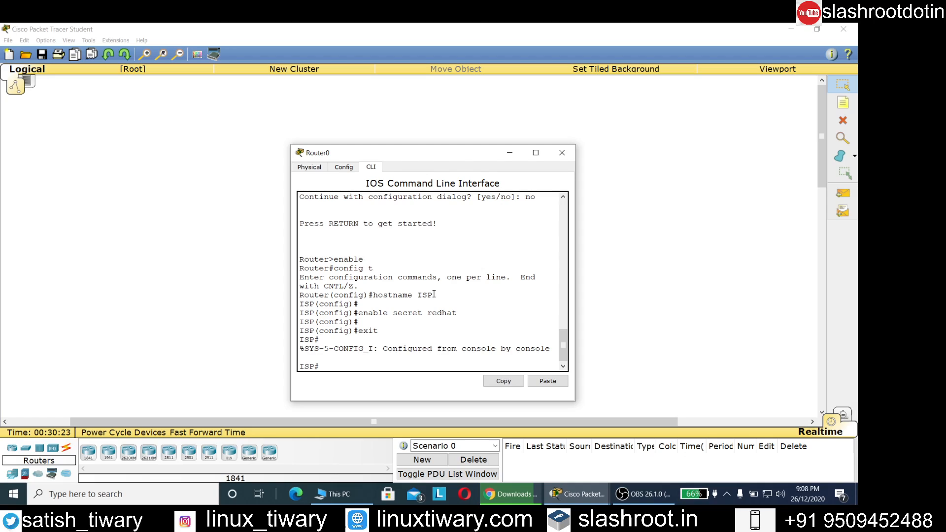
- Save the running configuration to startup-config with copy run start
type("copy run start")
key("Return")
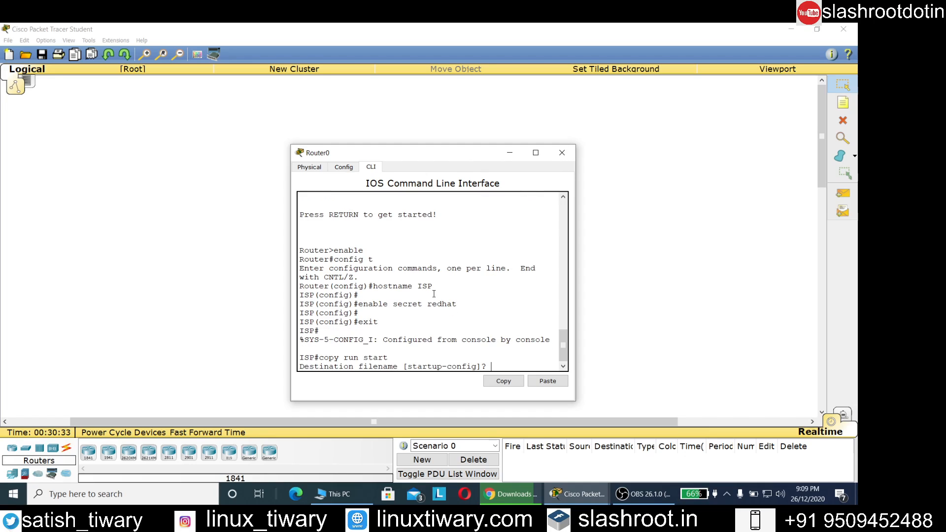
key("Return")
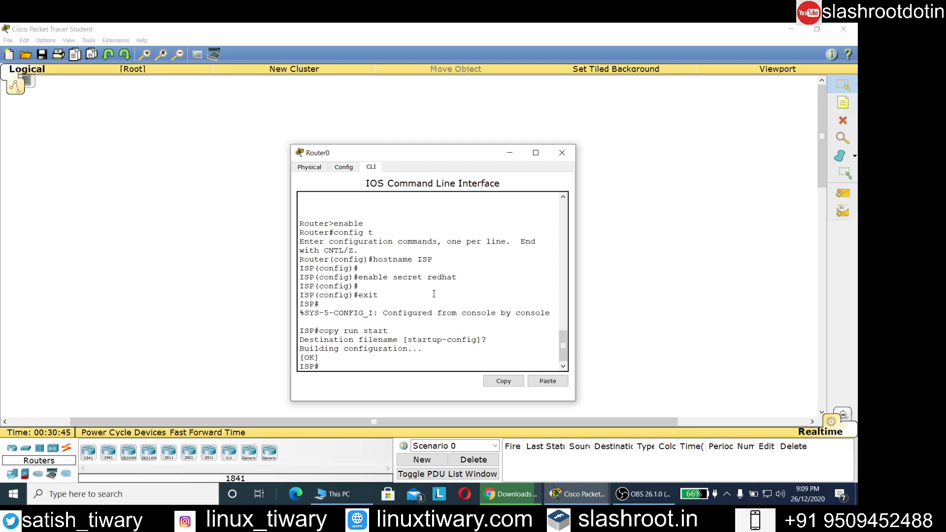
- Run show version in a widened window and select the 0x2102 configuration register line
type("how version")
key("Return")
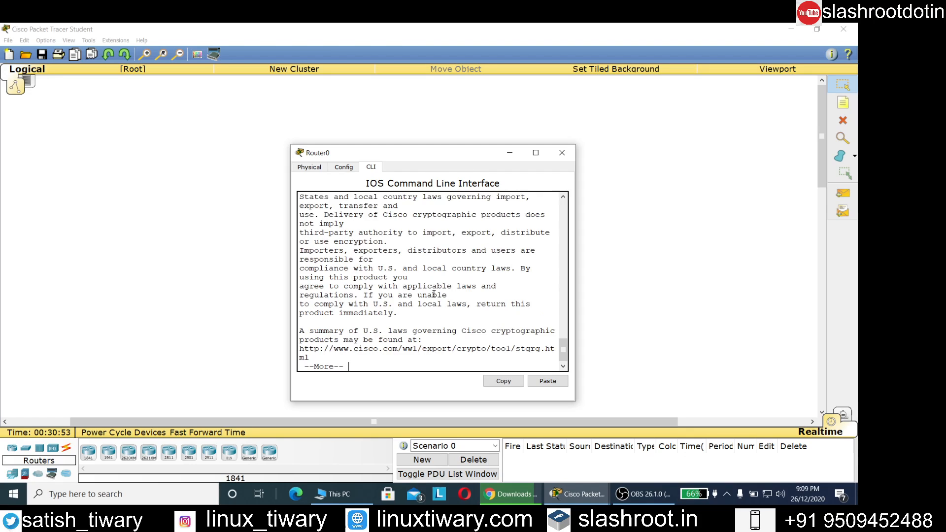
left_click_drag(576, 199, 677, 199)
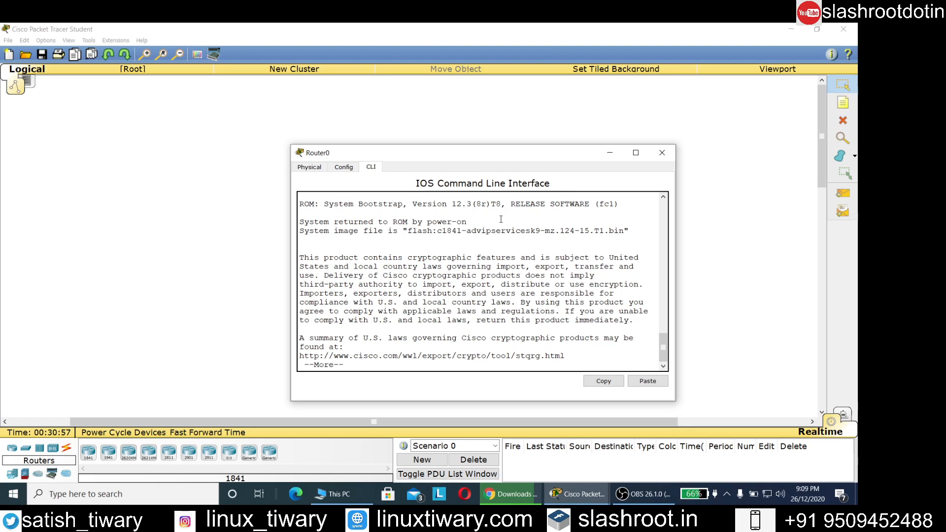
key("Return")
key("Return")
key("Return")
key("Return")
key("Return")
key("Return")
key("Return")
key("Return")
key("Return")
key("Return")
key("Return")
key("Return")
key("Return")
key("Return")
key("Return")
key("Return")
key("Return")
key("Return")
key("Return")
key("Return")
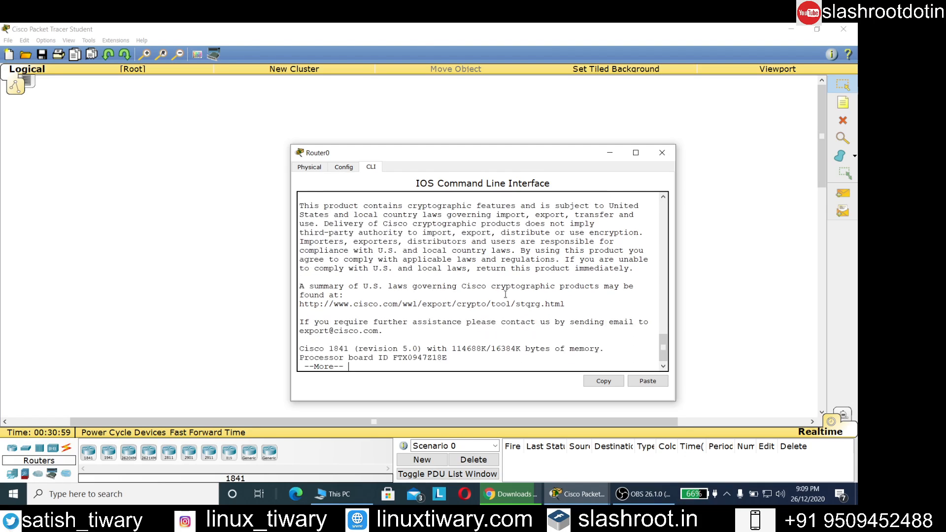
key("Return")
key("Return")
left_click_drag(458, 260, 288, 263)
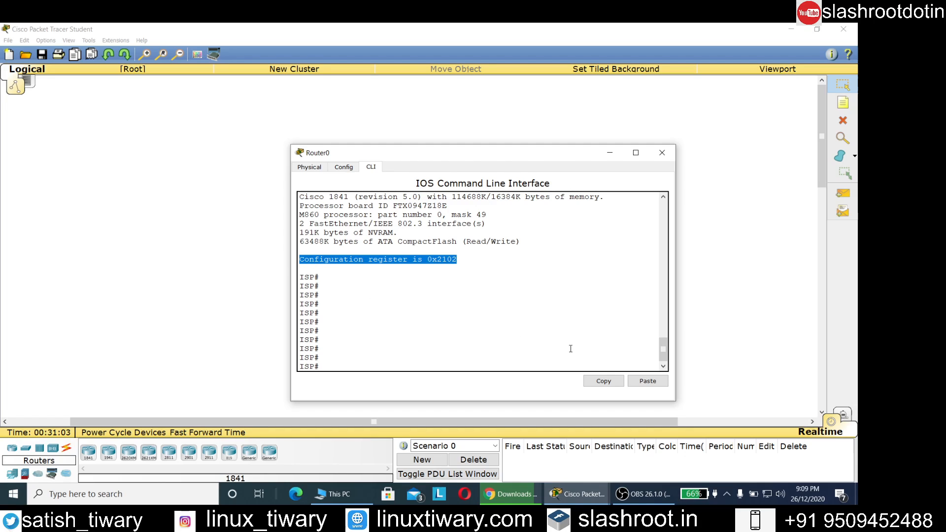
- Paste the register line into a canvas note reading 'Configuration register is 0x2102', then reopen Router0
left_click(604, 381)
left_click(610, 152)
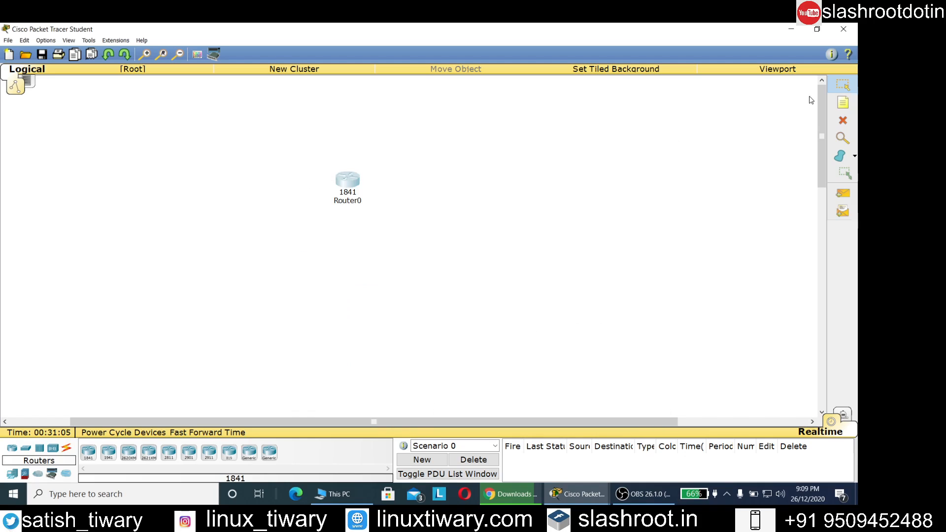
left_click(843, 103)
left_click(539, 108)
key("ctrl+v")
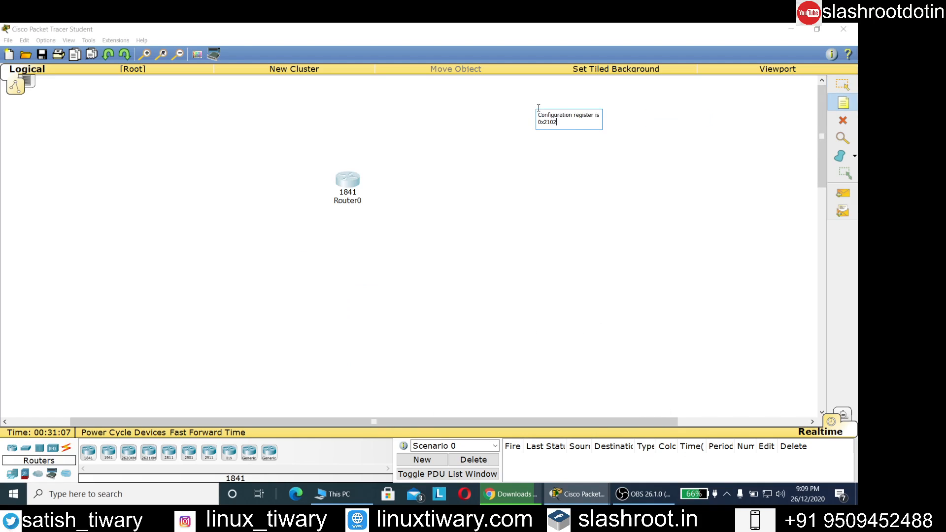
left_click(843, 85)
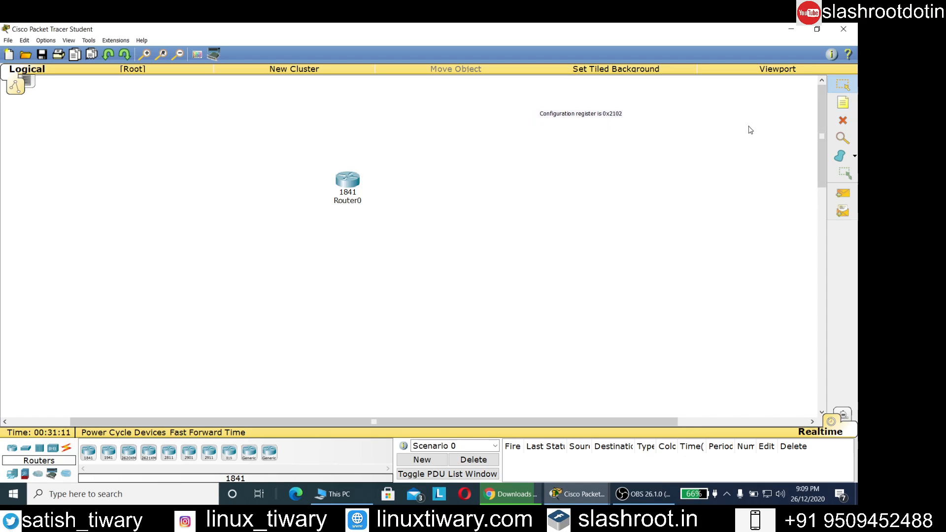
left_click(348, 185)
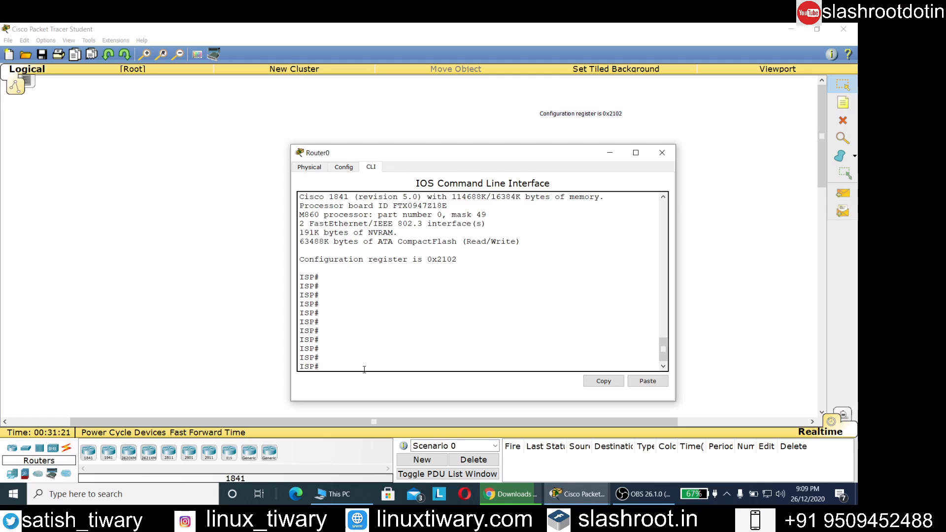
- Reload ISP, confirm that enable now asks for a password, and close the window
type("reload")
key("Return")
type("y")
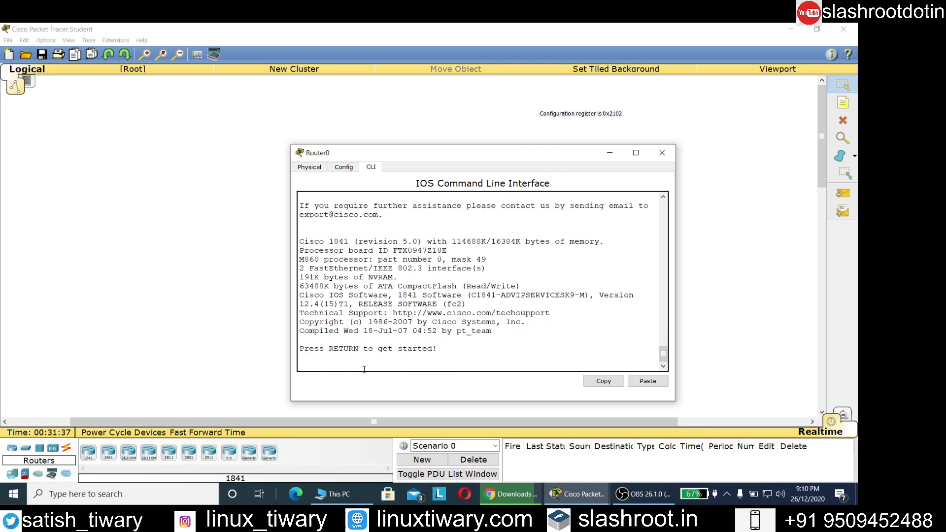
key("Return")
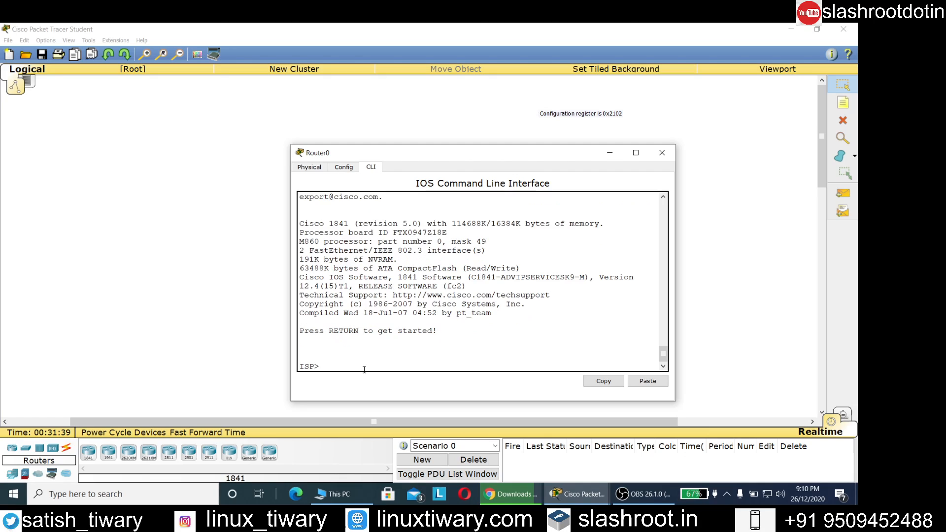
type("enable")
key("Return")
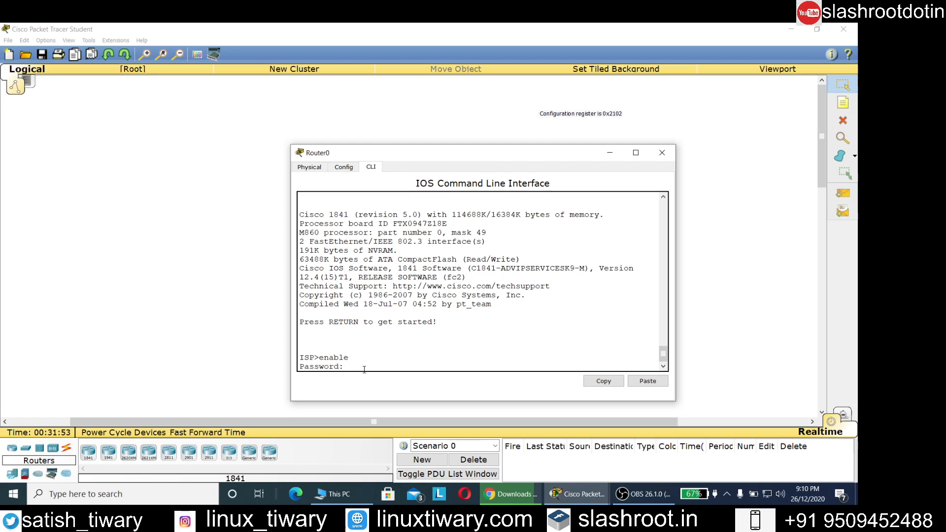
left_click(662, 153)
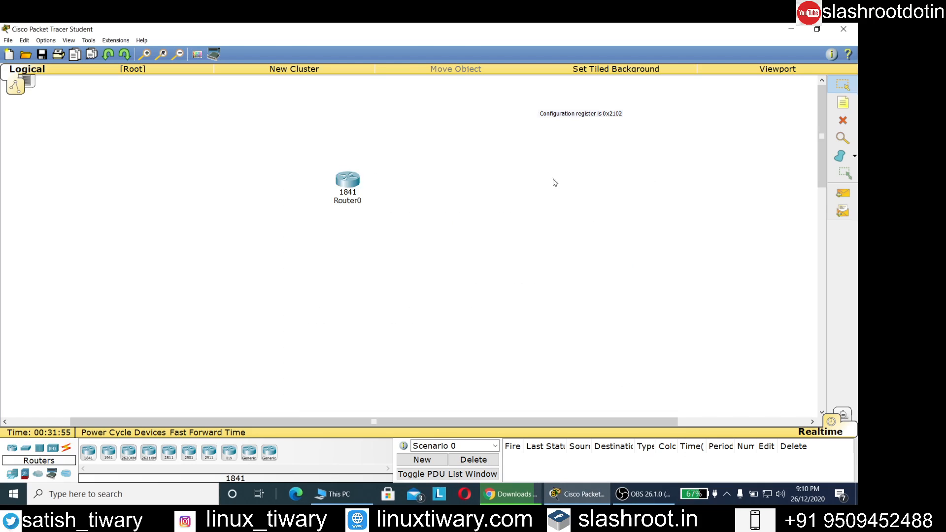
- Show Router0's physical view full-screen and switch its power off
left_click(348, 180)
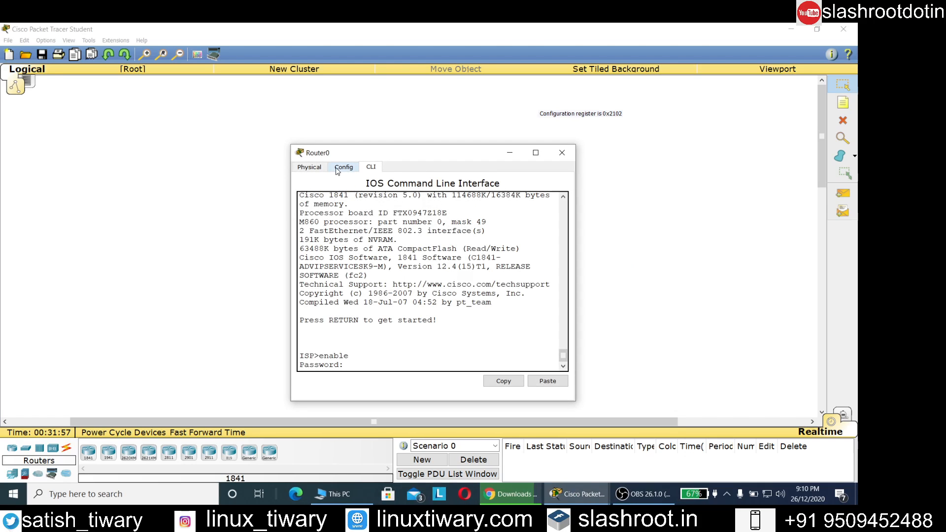
left_click(318, 168)
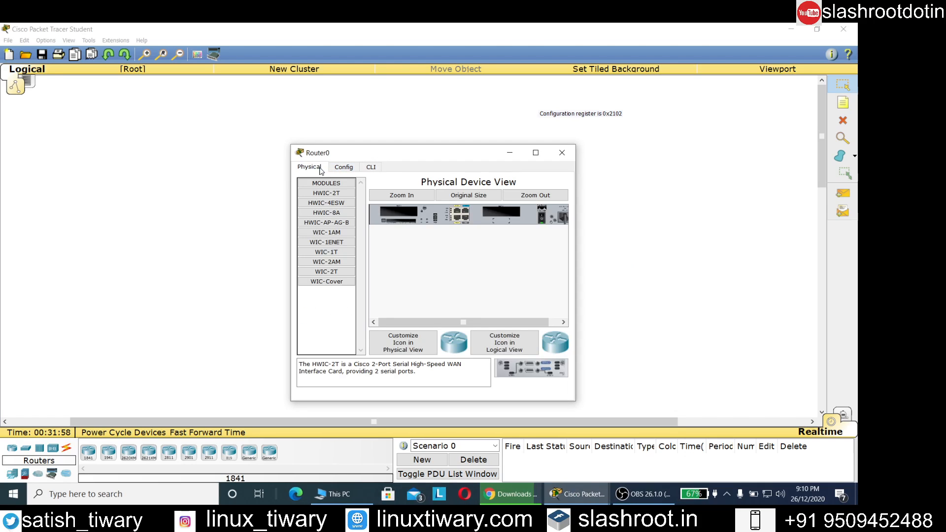
left_click(535, 153)
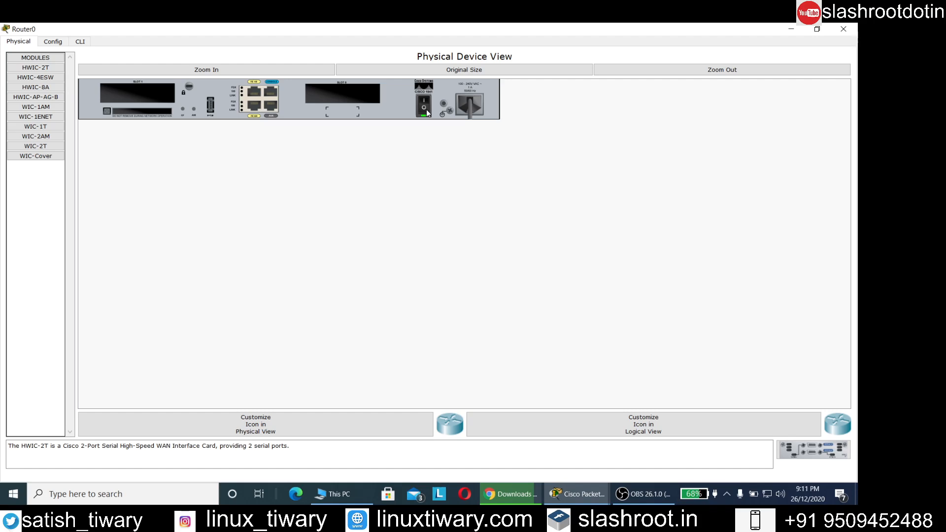
left_click(427, 110)
- Power the router back on and break into ROM monitor from the CLI
left_click(427, 108)
left_click(82, 43)
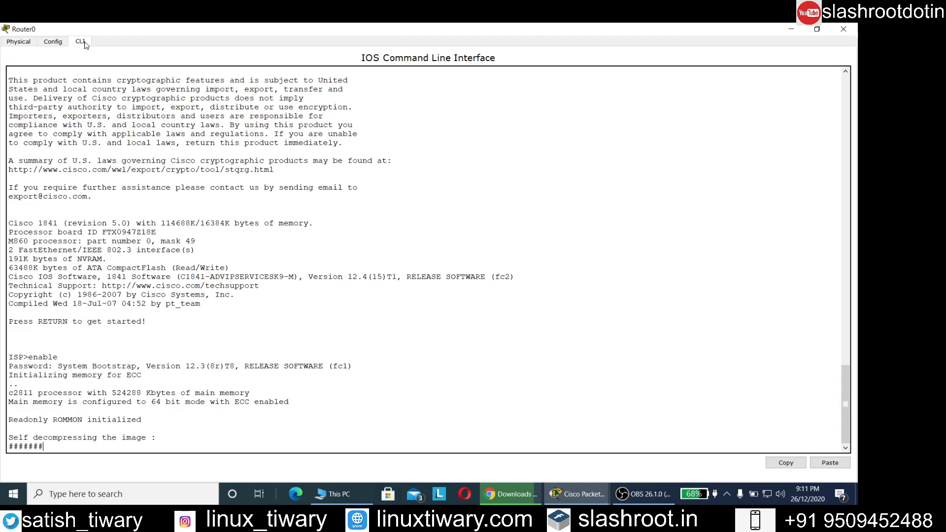
key("ctrl+c")
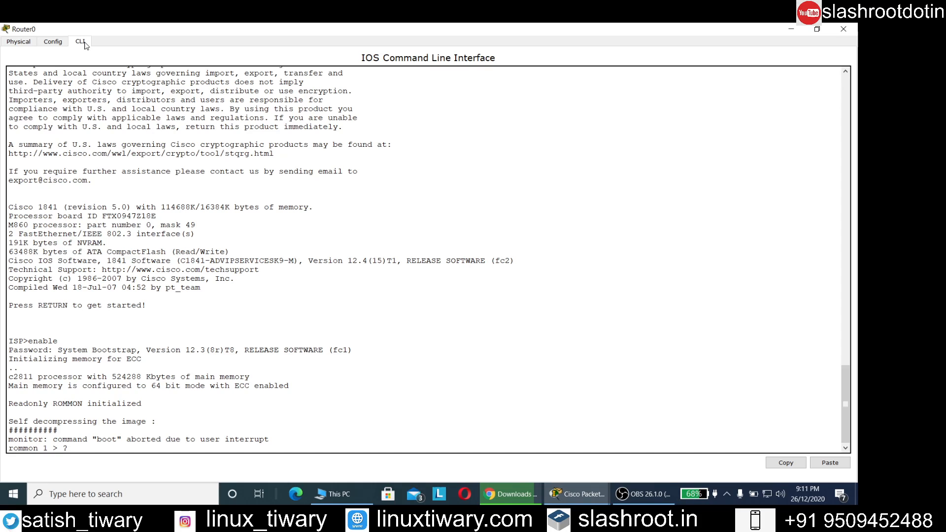
key("Return")
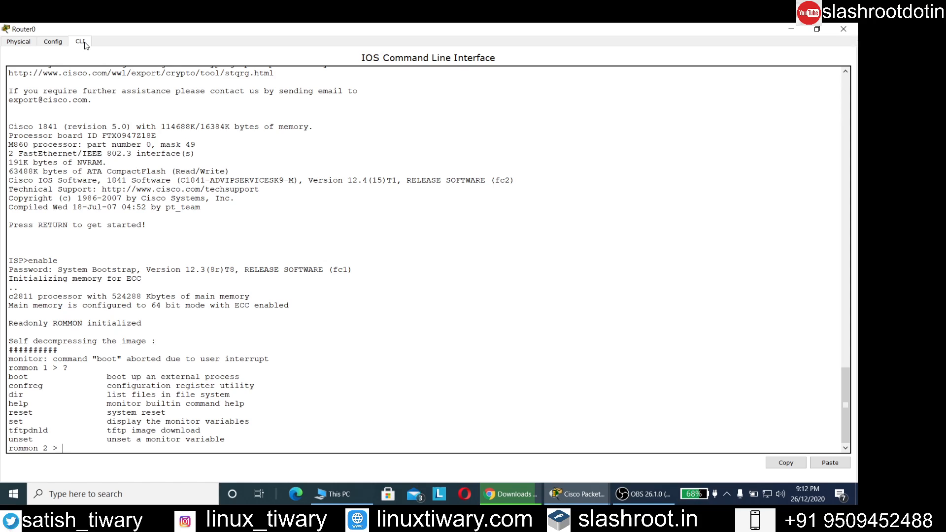
- Set the configuration register to 0x2142 with confreg and type reset
type("config")
key("BackSpace")
type("reg 0x2142")
key("Return")
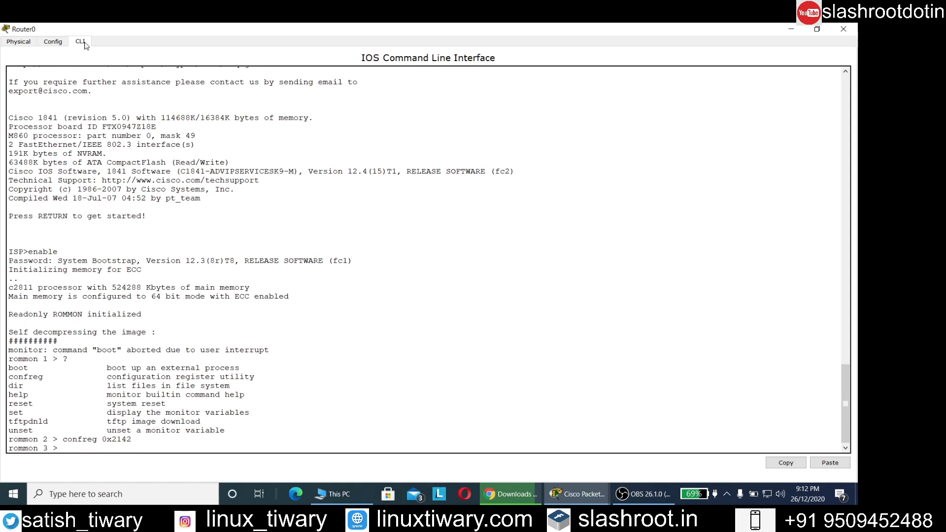
type("rs")
key("BackSpace")
type("eset")
- Reboot from ROMMON, answer no to the setup dialog, and enter privileged mode without a password
key("Return")
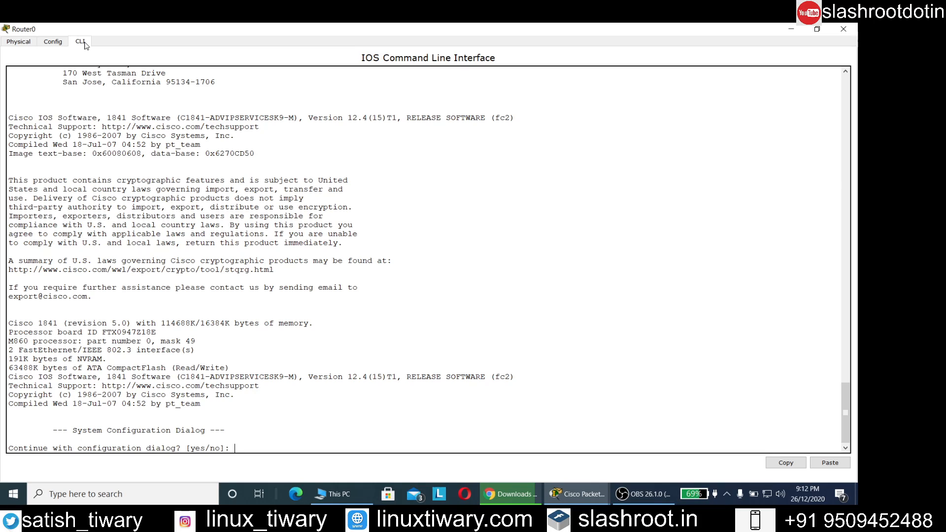
type("no")
key("Return")
key("Return")
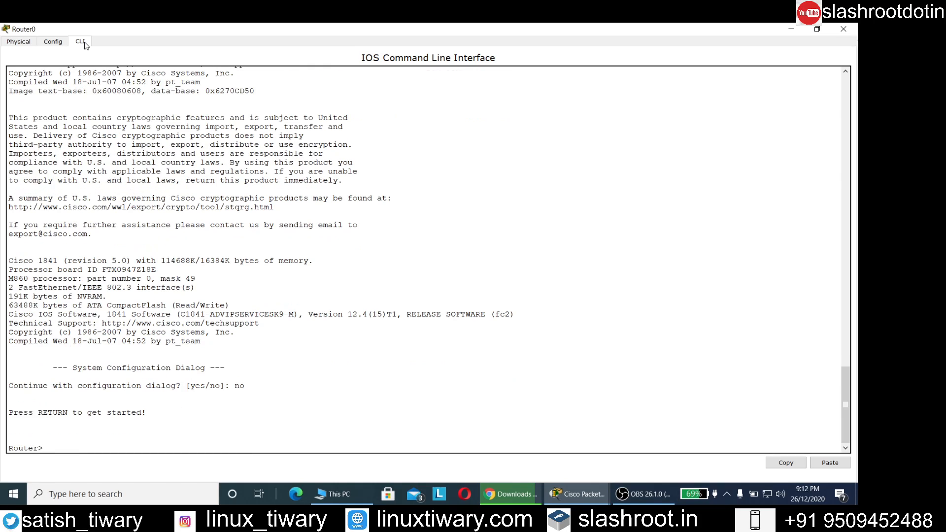
type("enable")
key("Return")
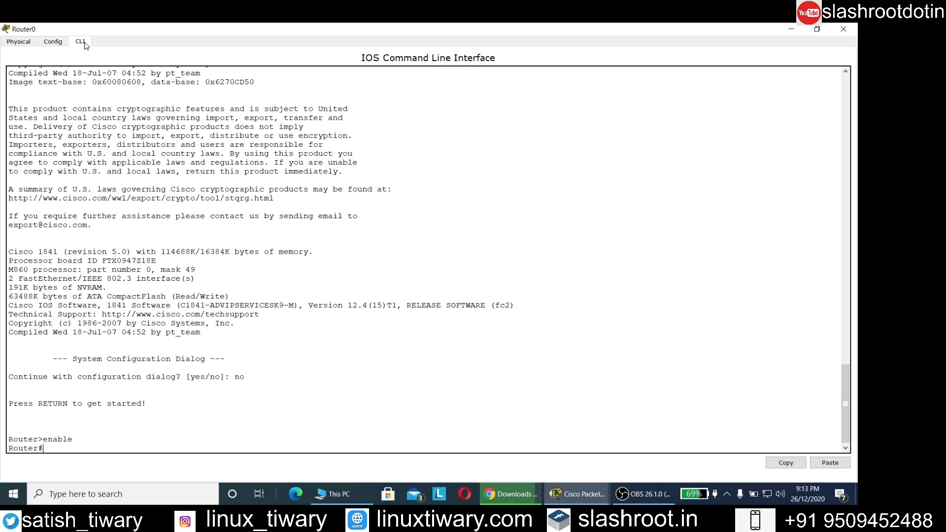
- Review the default running configuration with show run
type("show run")
key("Return")
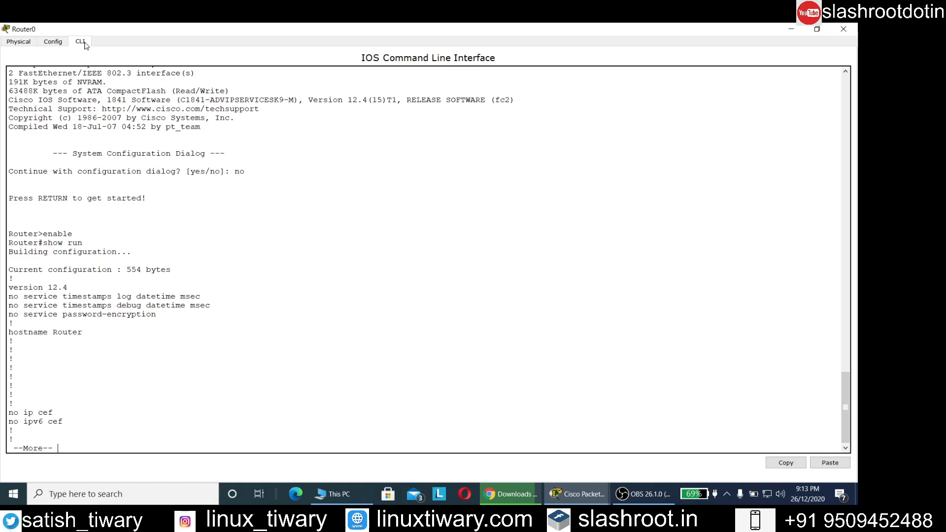
key("Return")
key("Return")
key("Return")
key("Return")
key("Return")
key("Return")
key("Return")
key("Return")
key("Return")
key("Return")
key("Return")
key("Return")
key("Return")
key("Return")
key("Return")
key("Return")
key("Return")
key("Return")
key("Return")
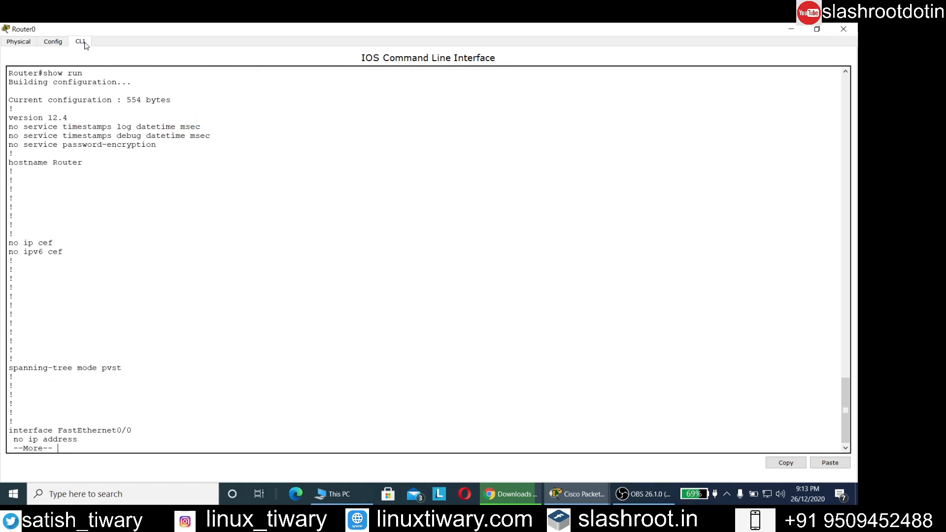
key("Return")
key("Return")
key("Return")
key("Return")
key("Return")
key("Return")
key("Return")
key("Return")
key("Return")
key("Return")
key("Return")
key("Return")
key("Return")
key("Return")
key("Return")
key("Return")
key("Return")
key("Return")
key("Return")
key("Return")
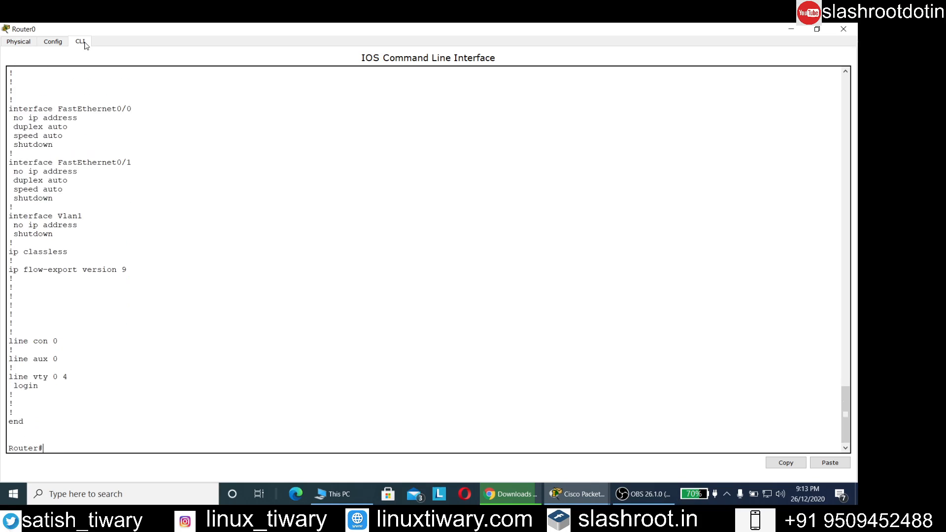
key("Return")
key("Return")
key("Return")
key("Return")
key("Return")
key("Return")
key("Return")
key("Return")
key("Return")
key("Return")
key("Return")
key("Return")
key("Return")
key("Return")
key("Return")
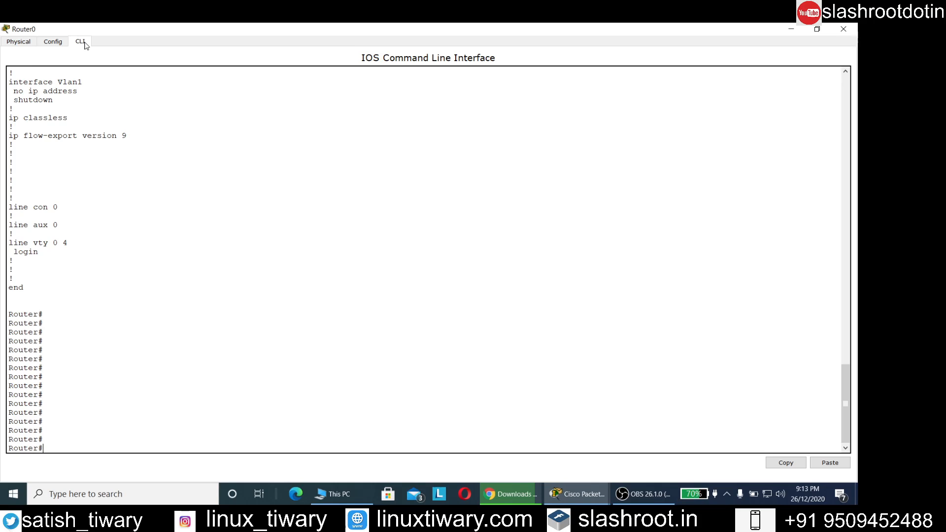
- Copy startup-config into running-config, accepting running-config as destination
type("copy start run")
key("Return")
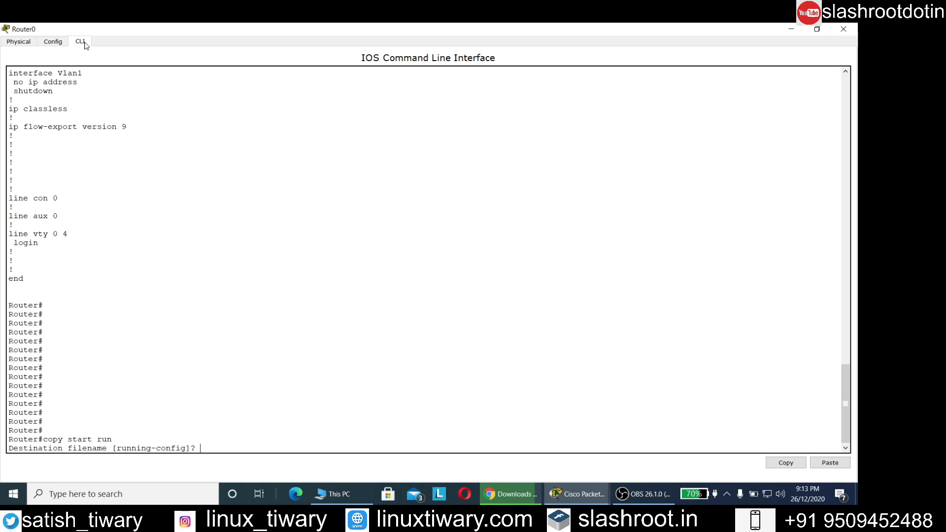
key("Return")
key("Return")
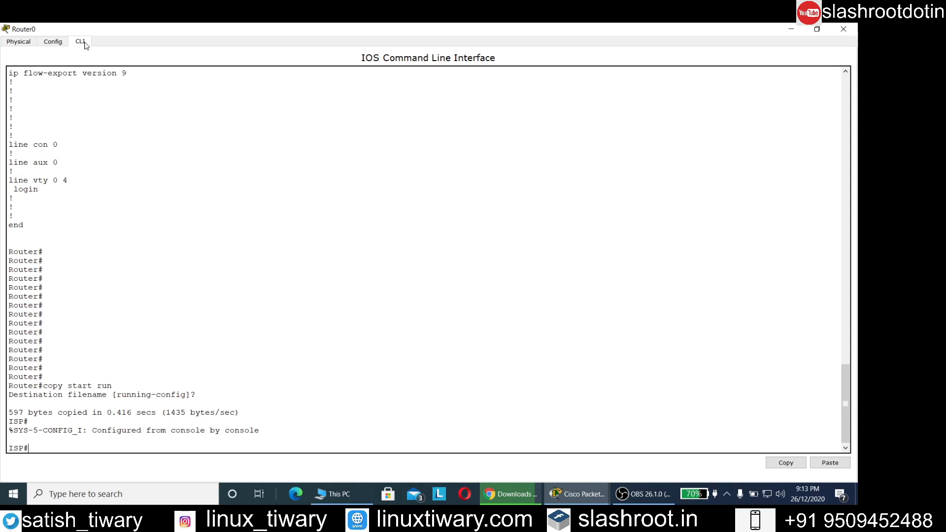
- Check show run now shows hostname ISP, then enter global configuration mode
type("show run")
key("Return")
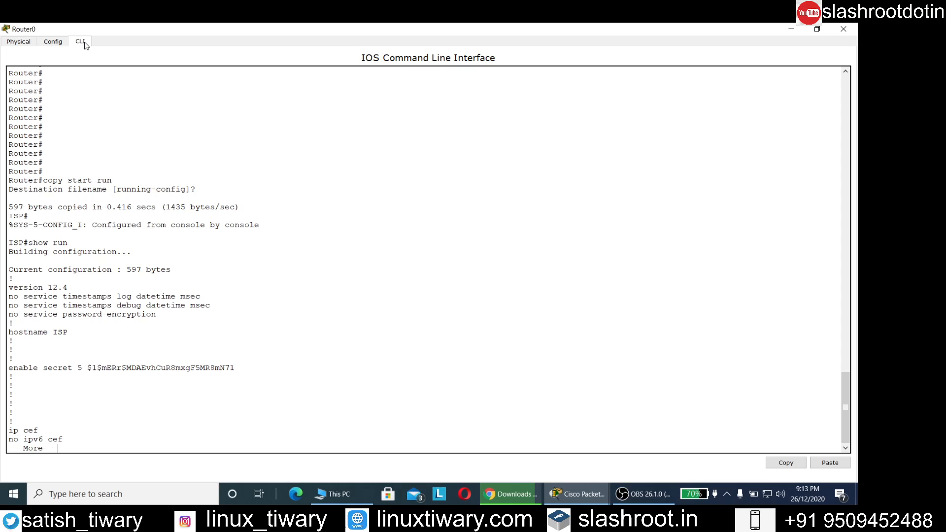
key("Return")
key("Return")
key("Return")
key("Return")
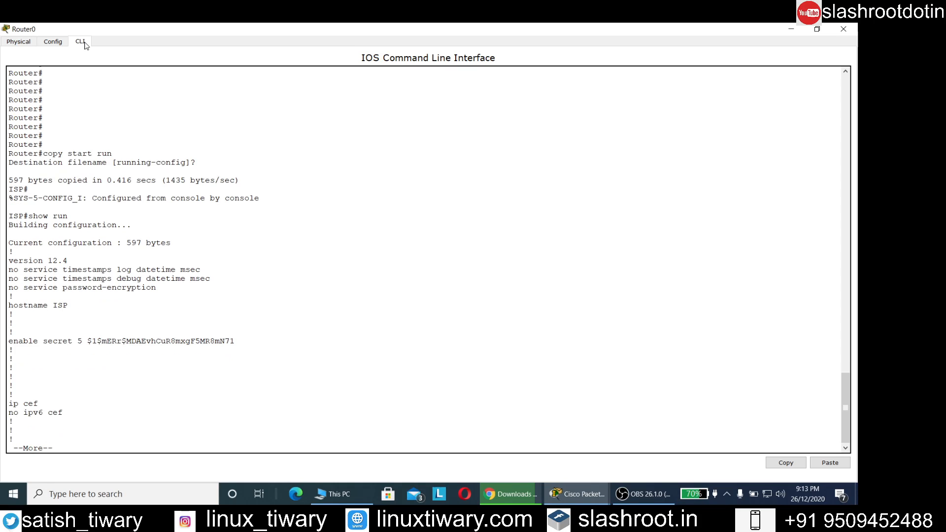
key("Return")
key("Return")
key("Return")
key("Return")
key("Return")
key("Return")
key("Return")
key("Return")
key("Return")
key("Return")
key("Return")
key("Return")
key("Return")
key("Return")
key("Return")
key("Return")
key("Return")
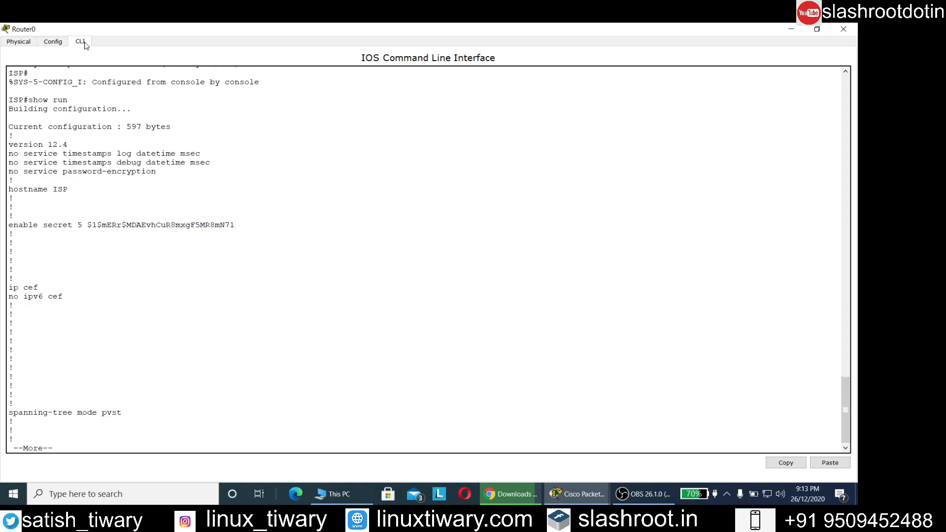
key("Return")
key("Return")
key("Return")
key("Return")
key("ctrl+c")
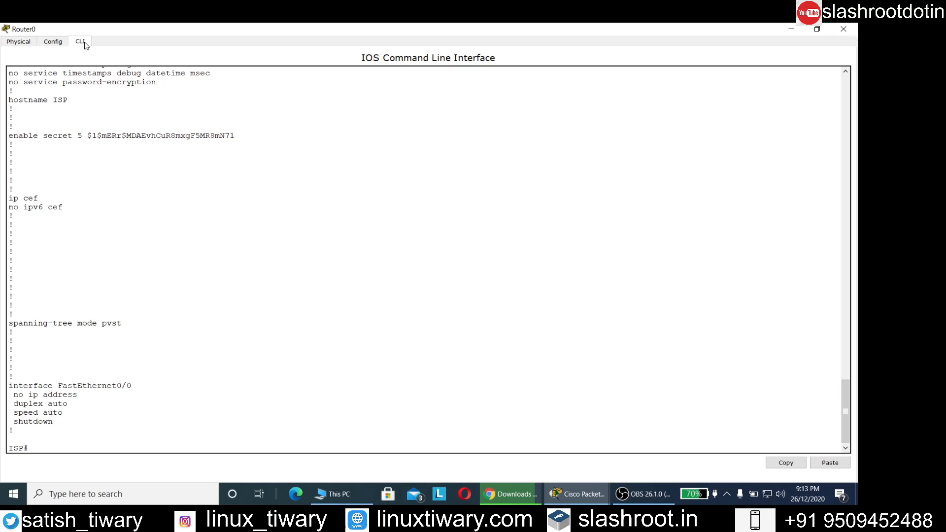
type("config t")
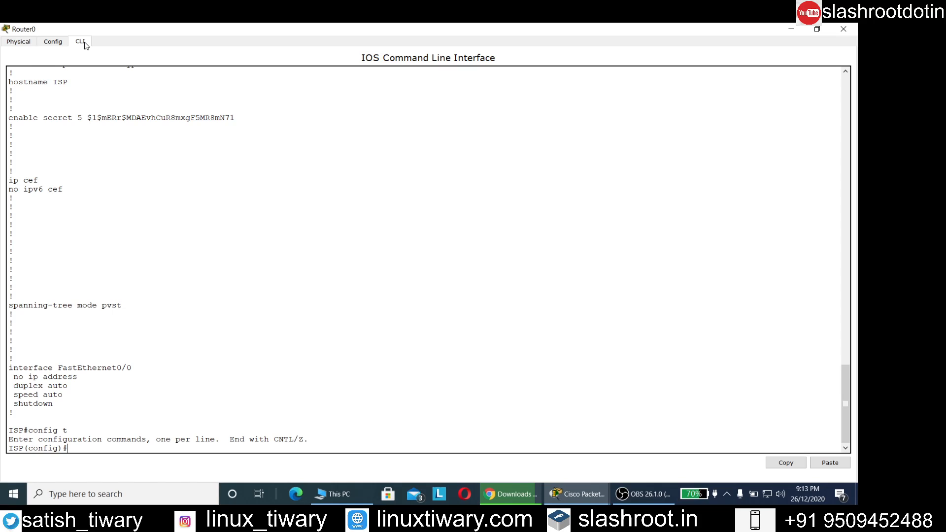
- Set a new enable secret password on ISP and exit to the ISP# prompt
key("Return")
type("e")
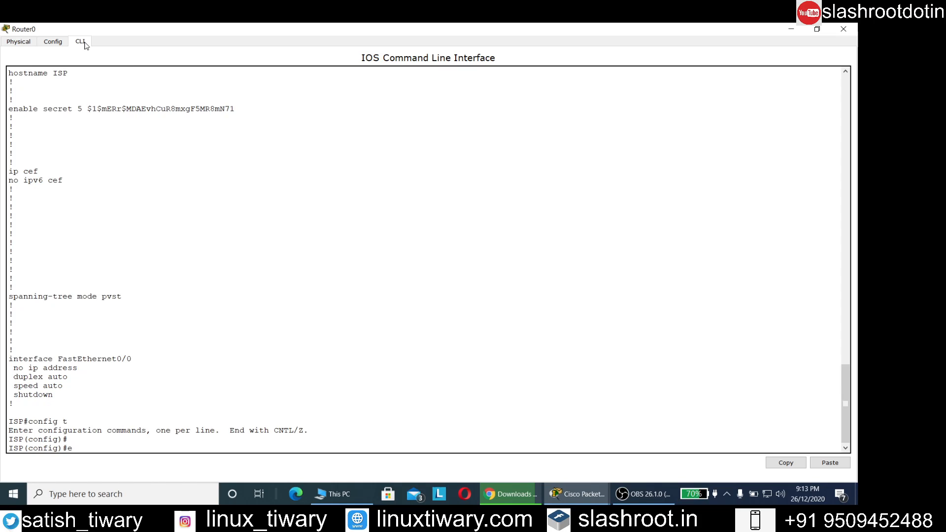
type("nable secret 12345")
key("Return")
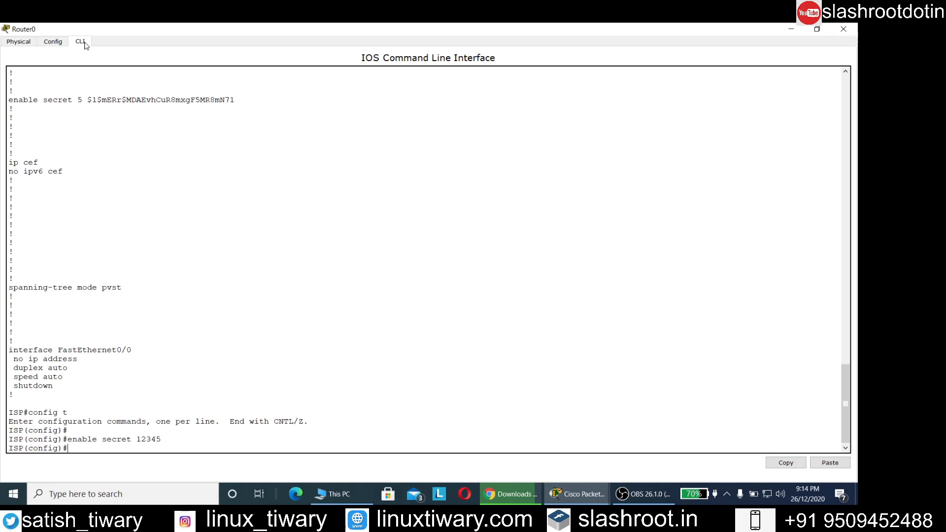
key("Return")
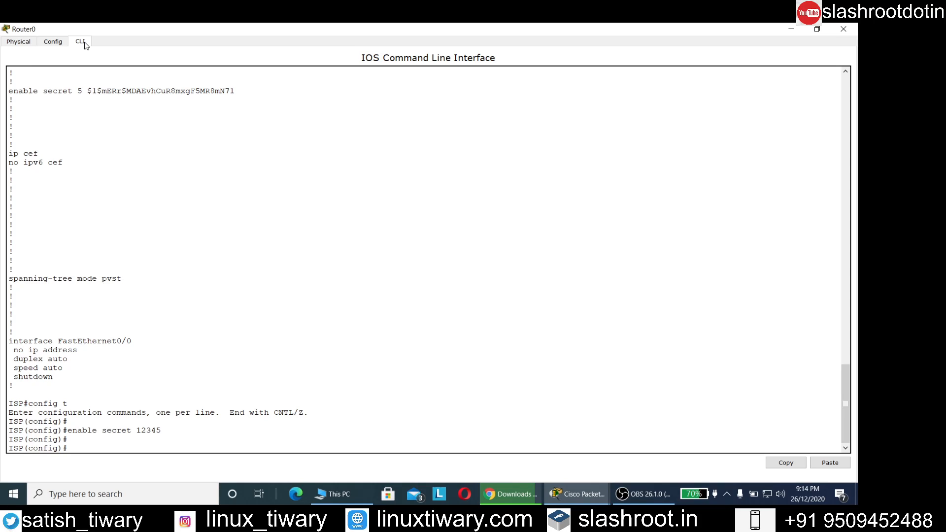
type("e")
key("BackSpace")
type("exit")
key("Return")
key("Return")
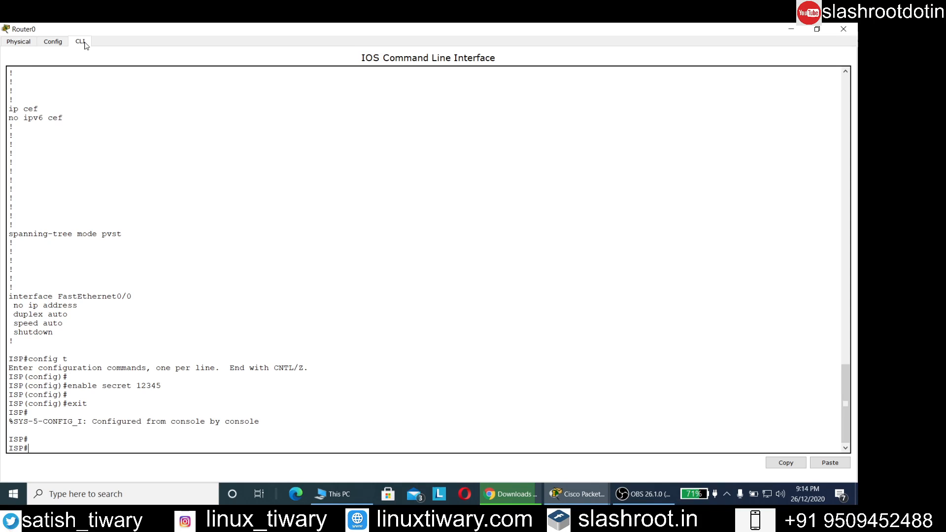
type("hwo version")
- Run show version and highlight the 0x2142 configuration register value
key("Return")
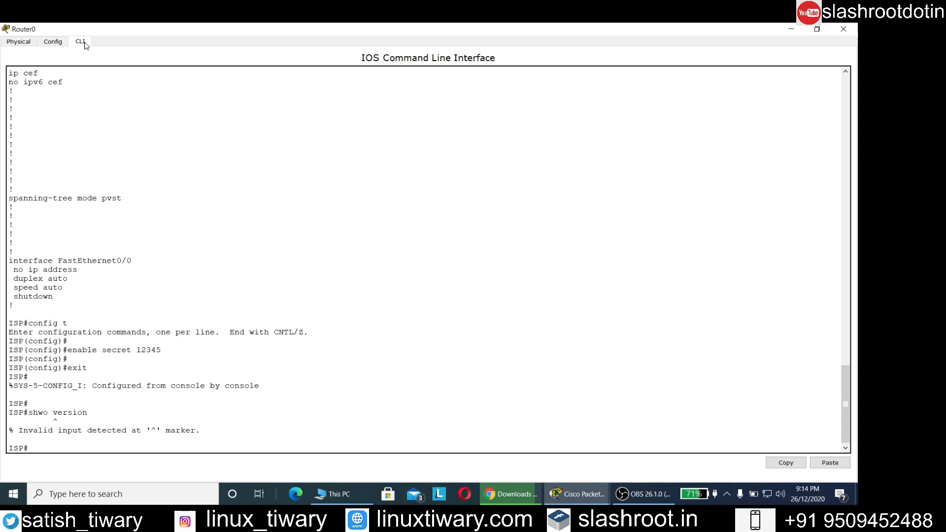
type("show version")
key("Return")
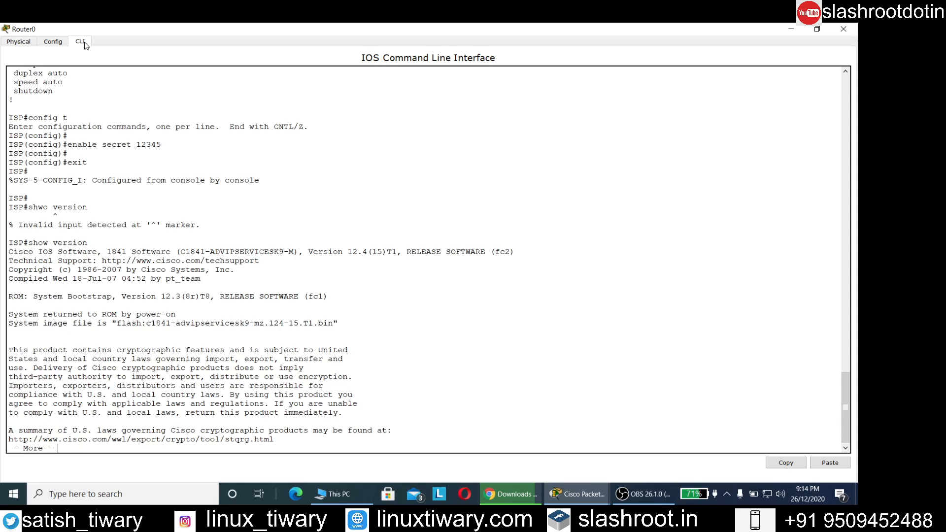
key("Return")
key("Return")
key("Return")
key("Return")
key("Return")
key("Return")
key("Return")
key("Return")
key("Return")
key("Return")
key("Return")
key("Return")
key("Return")
key("Return")
key("Return")
key("Return")
key("Return")
key("Return")
key("Return")
key("Return")
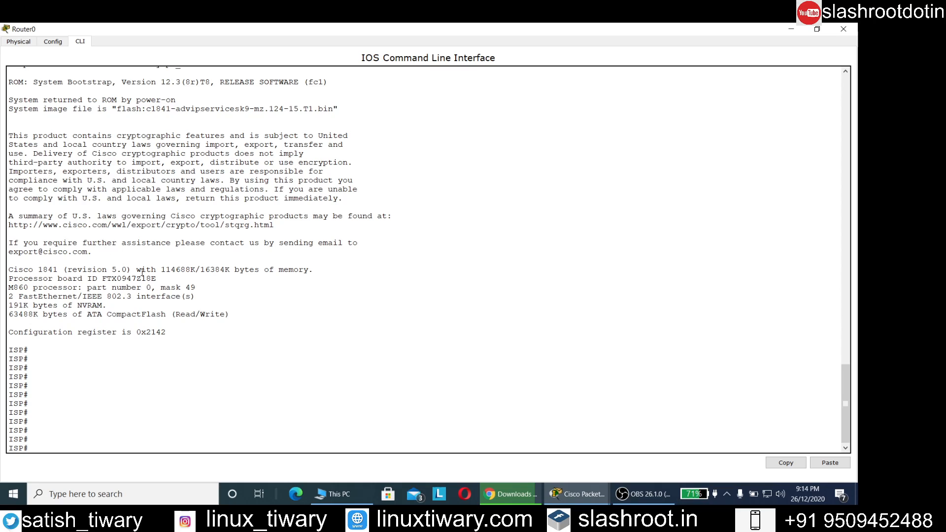
left_click_drag(178, 331, 5, 332)
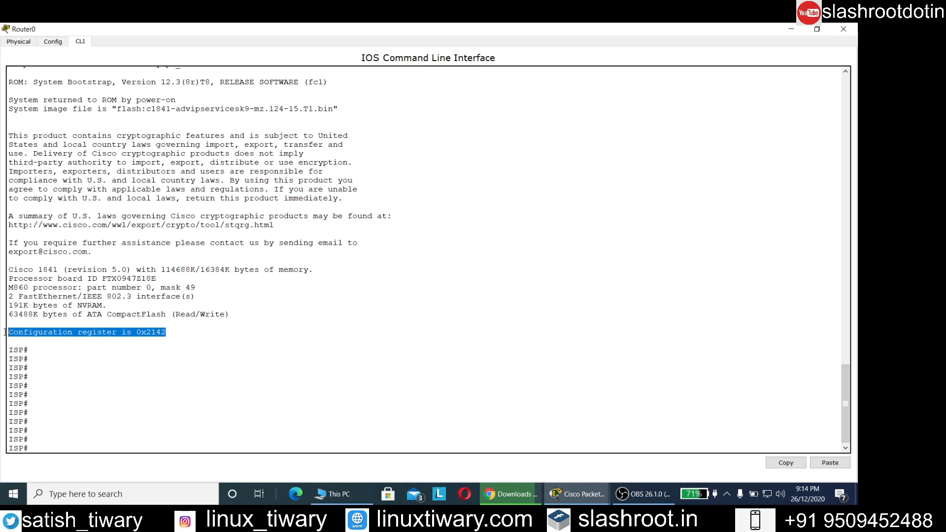
left_click(15, 340)
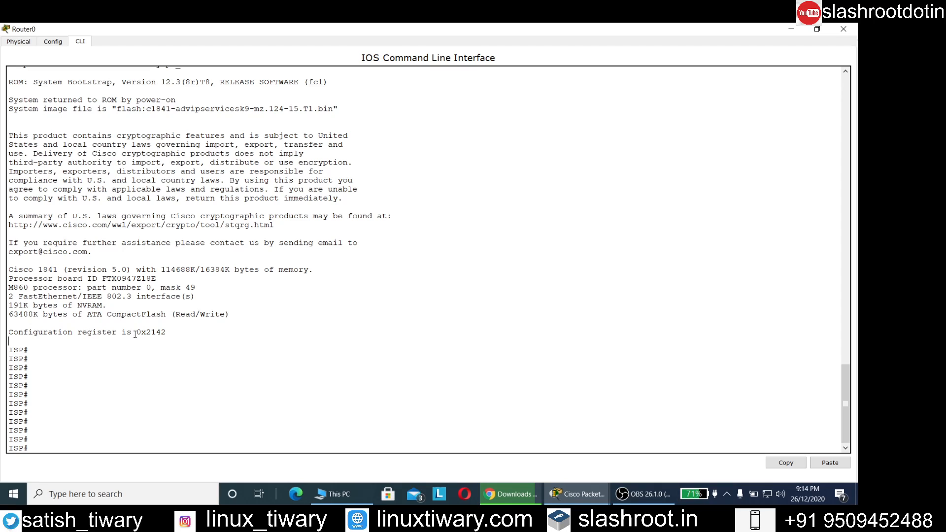
left_click_drag(135, 333, 169, 333)
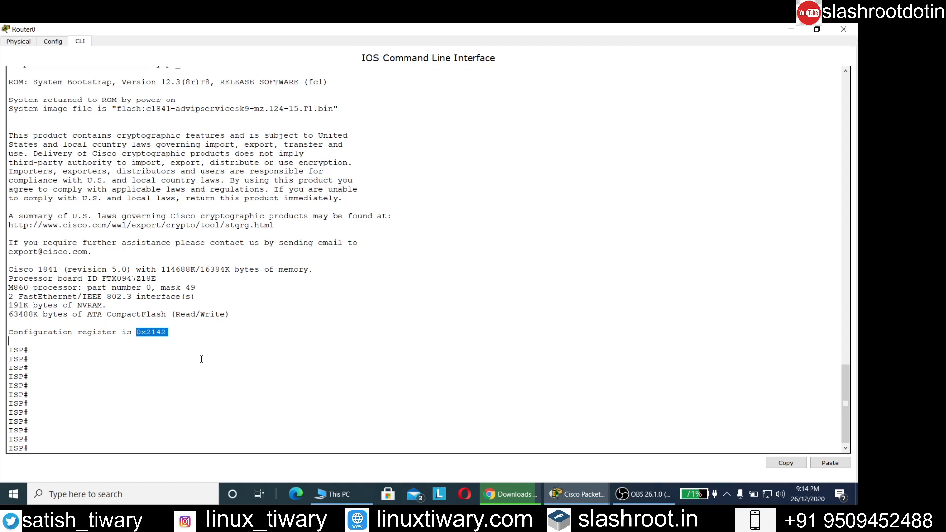
left_click(605, 496)
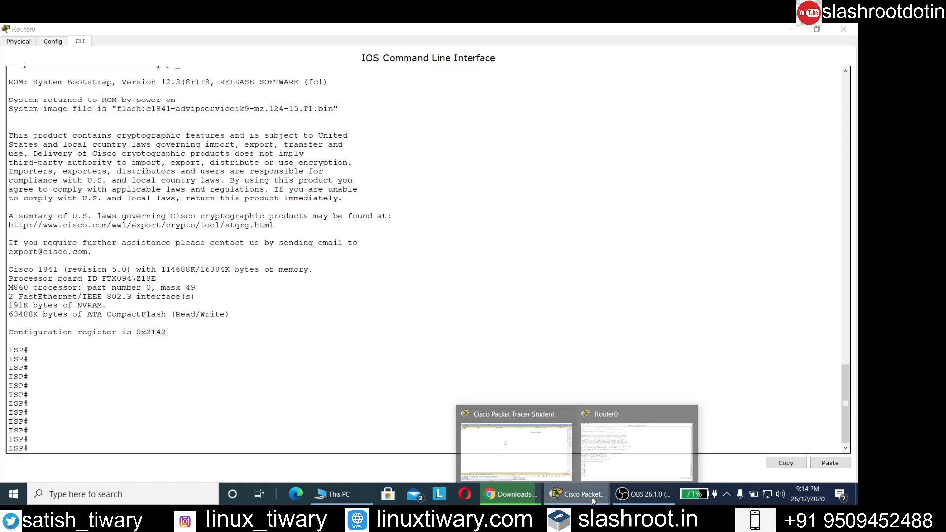
left_click(550, 454)
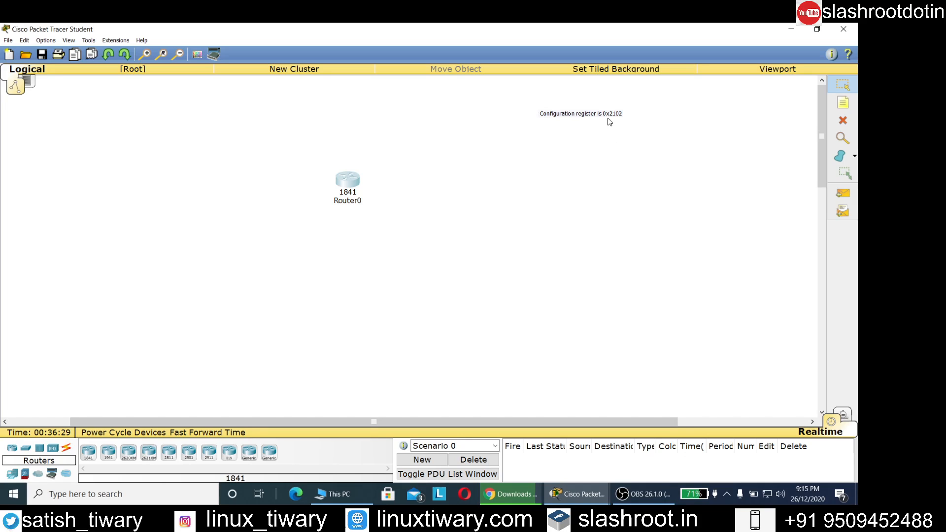
mouse_move(586, 497)
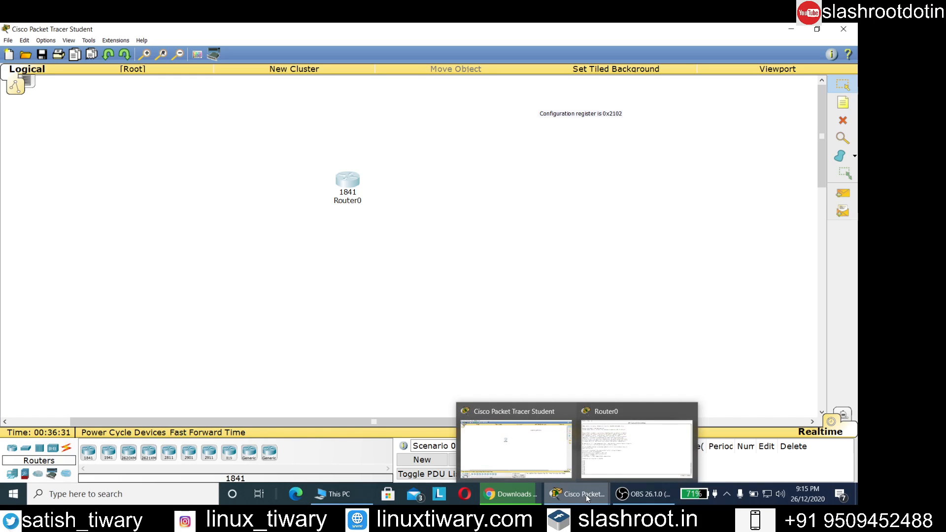
left_click(627, 466)
left_click(207, 394)
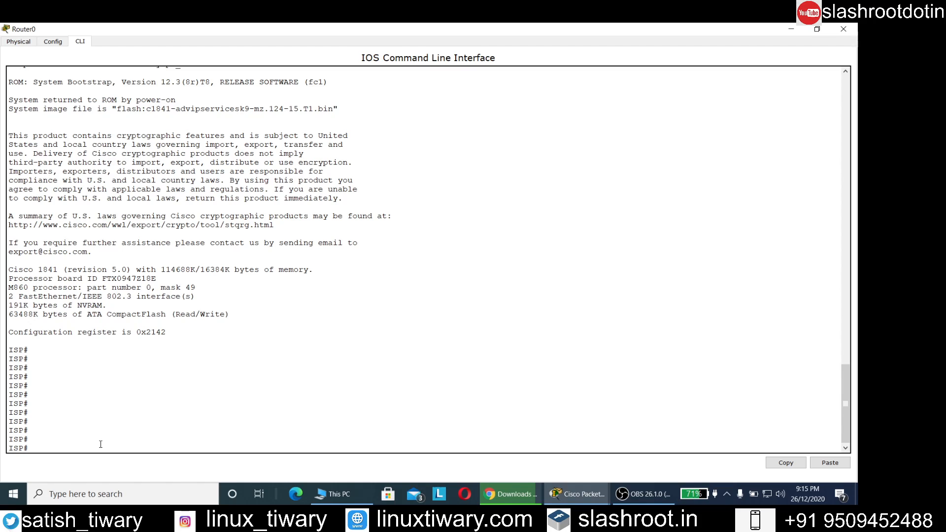
- In global configuration mode, set the configuration register to 0x2102 with config-register
type("config t")
key("Return")
key("Return")
type("c")
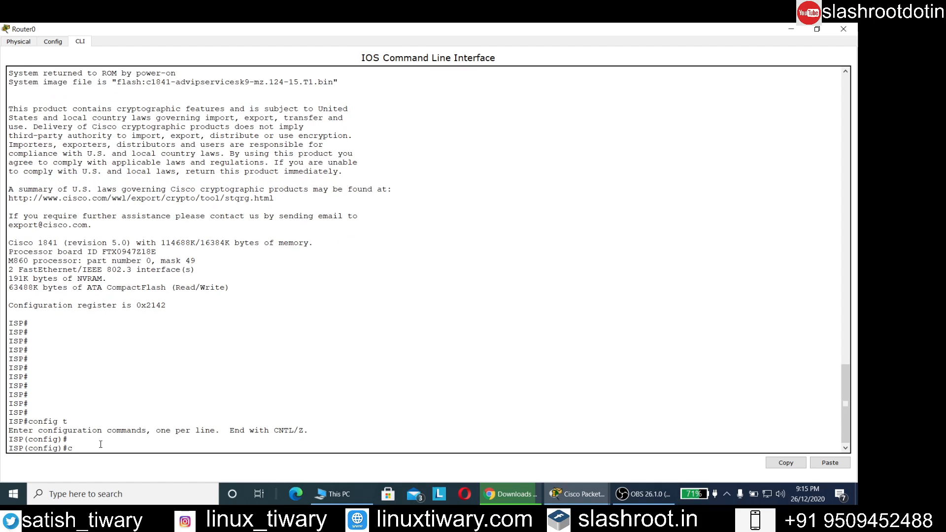
type("onfig-regist")
key("Tab")
type("0x2102")
key("Return")
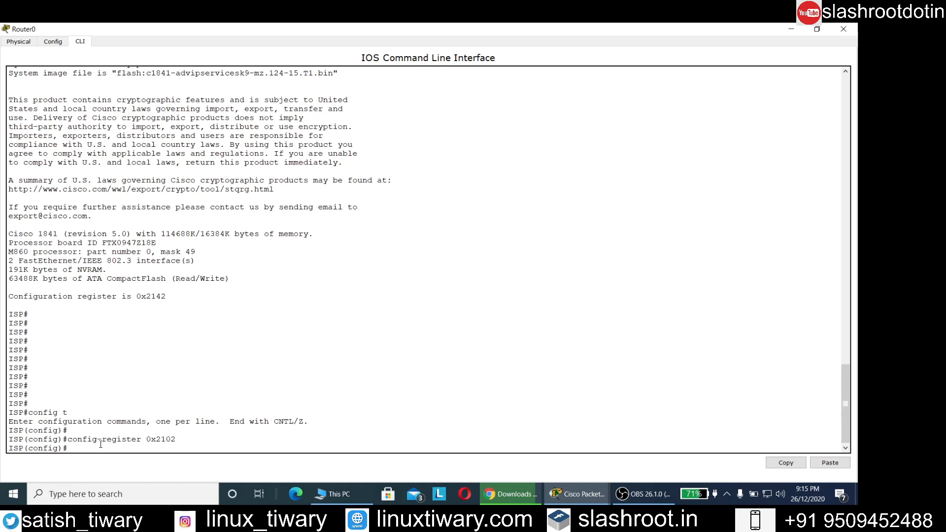
- Exit configuration mode and save the running configuration to startup-config with copy run start
key("Return")
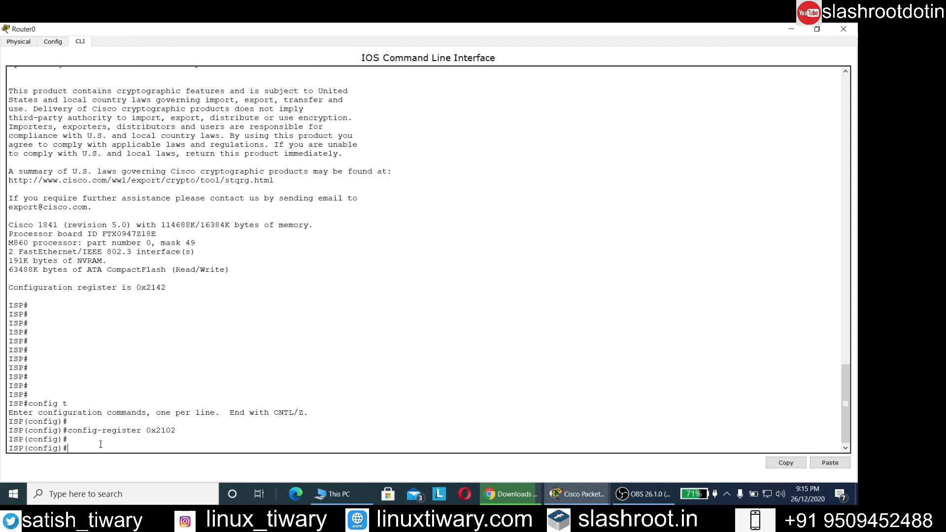
type("exit")
key("Return")
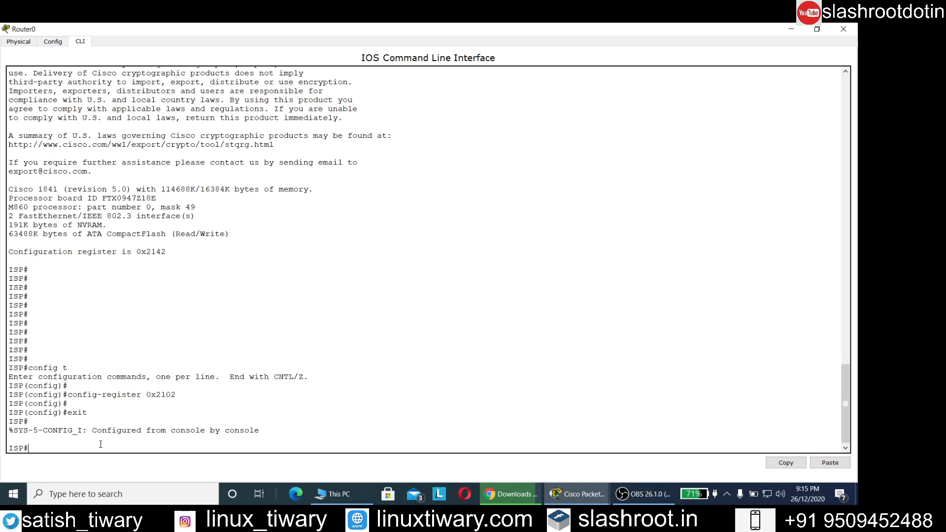
key("Return")
type("cop")
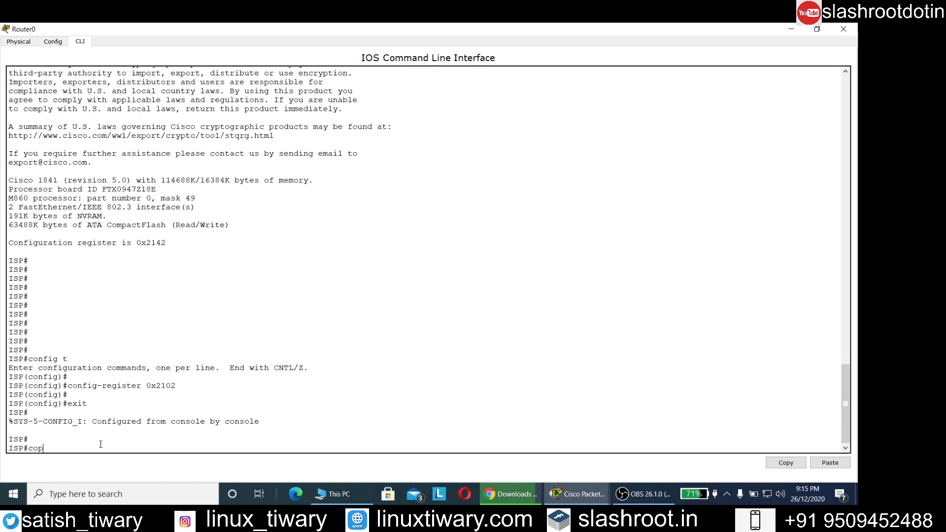
type("y run start")
key("Return")
key("Return")
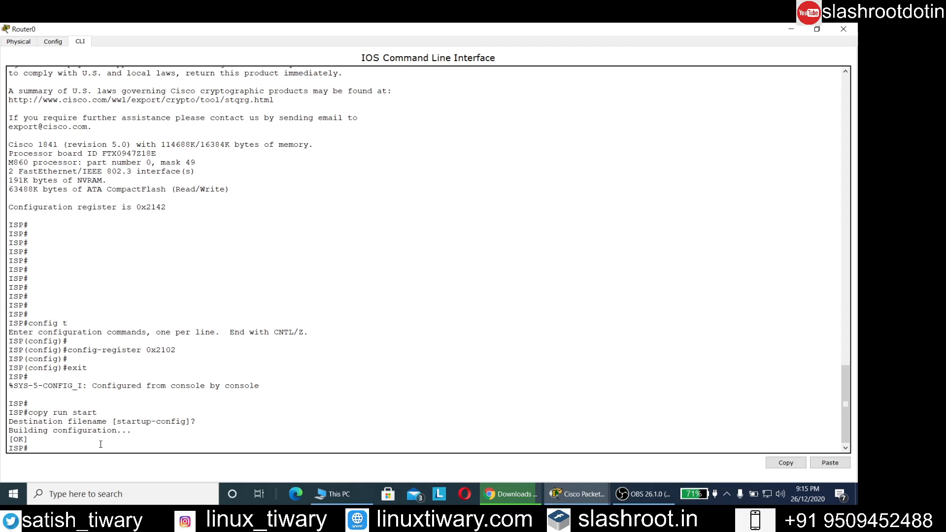
- Run show version and highlight the register line: currently 0x2142, 0x2102 at next reload
type("show version")
key("Return")
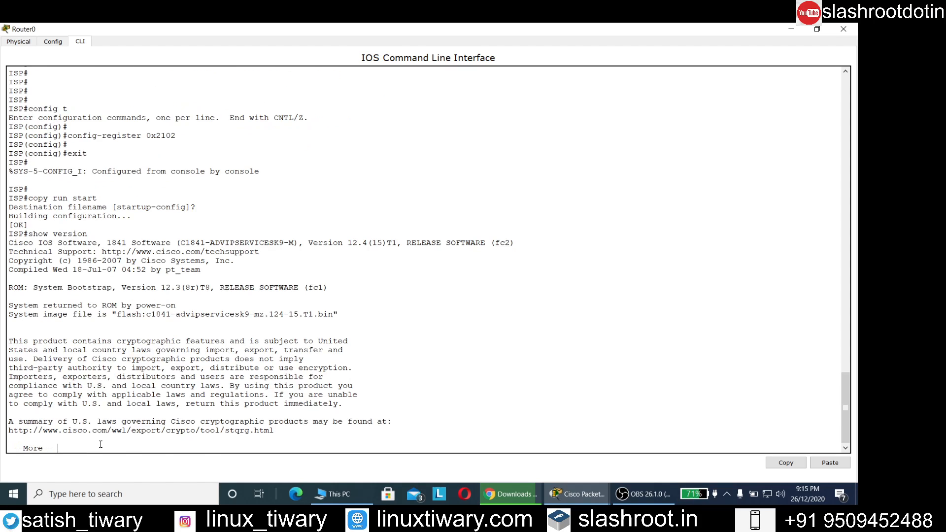
key("Return")
key("Return")
key("Return")
key("Return")
key("Return")
key("Return")
key("Return")
key("Return")
key("Return")
key("Return")
key("Return")
key("Return")
key("Return")
key("Return")
key("Return")
key("Return")
key("Return")
key("Return")
key("Return")
key("Return")
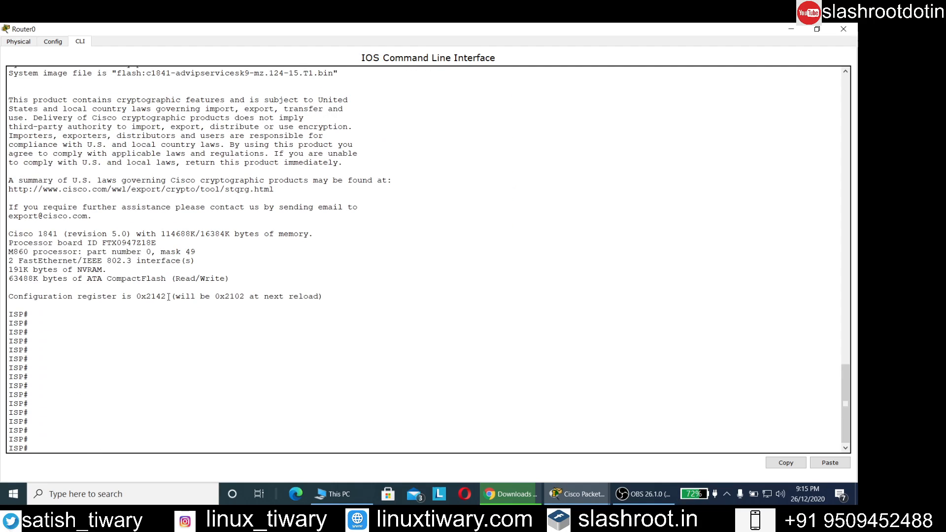
left_click_drag(211, 299, 235, 298)
left_click(225, 300)
left_click_drag(170, 297, 131, 297)
left_click_drag(9, 288, 306, 303)
scroll(307, 304, "up", 12)
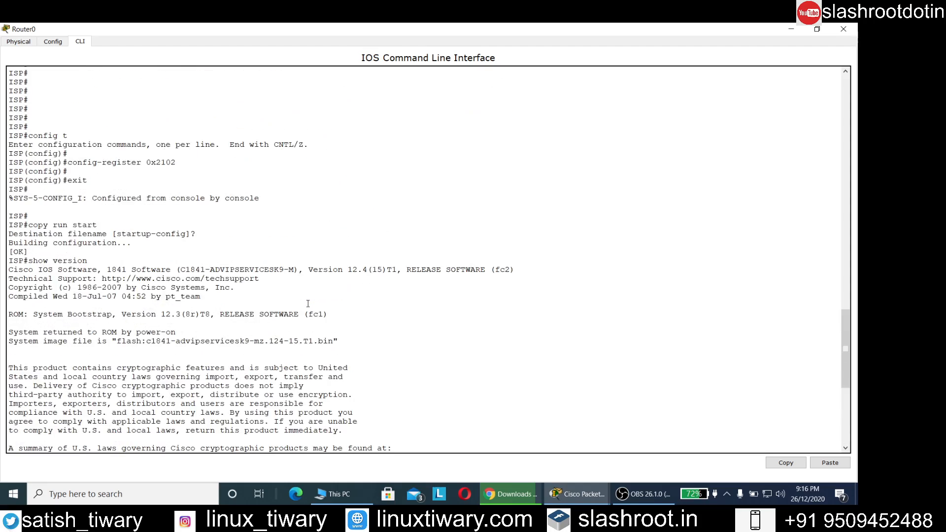
scroll(308, 304, "down", 10)
scroll(308, 304, "up", 5)
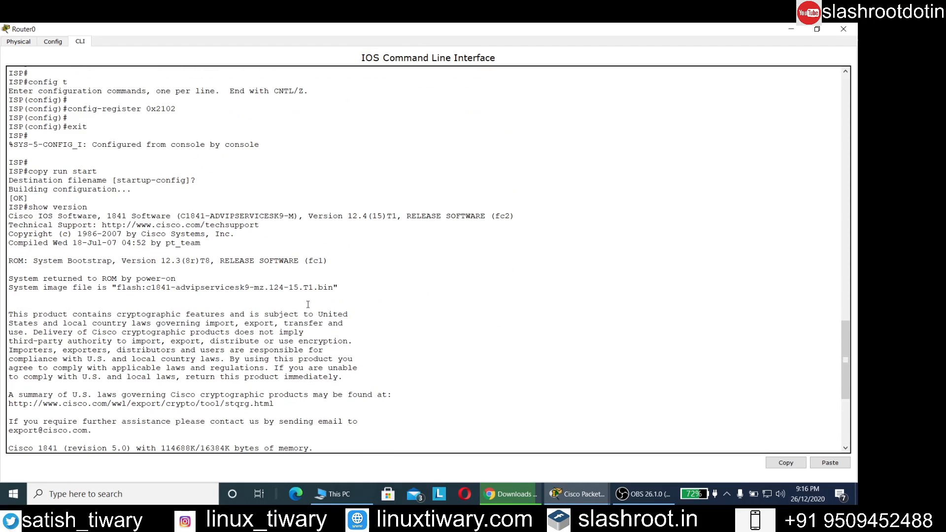
scroll(308, 304, "down", 8)
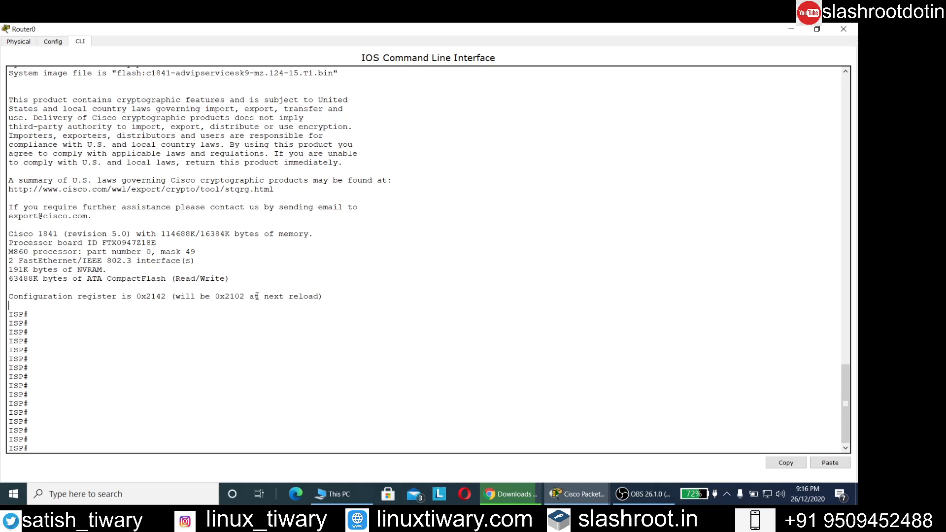
left_click_drag(251, 298, 220, 298)
left_click(110, 424)
- Reload Router0 and confirm the reload
type("reload")
key("Return")
key("y")
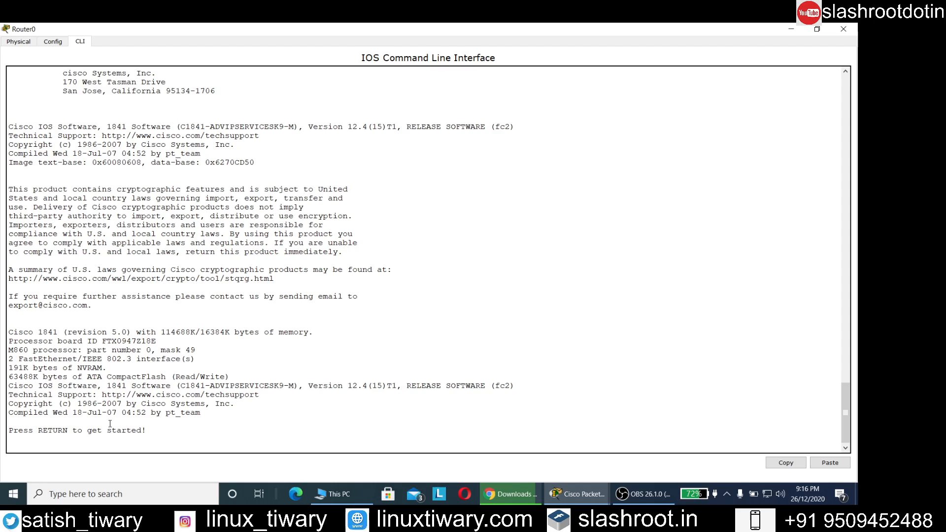
- After the boot, enter privileged mode using enable and the new enable password
key("Return")
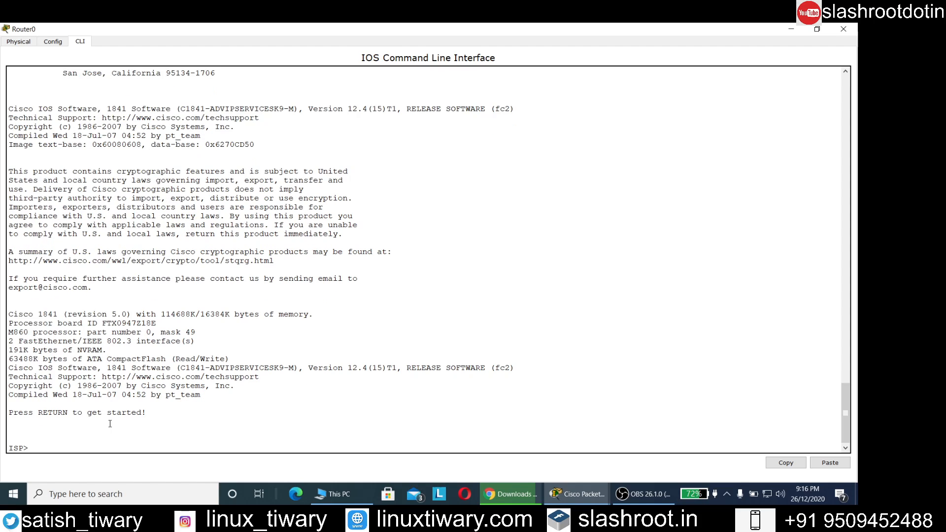
type("enable")
key("Return")
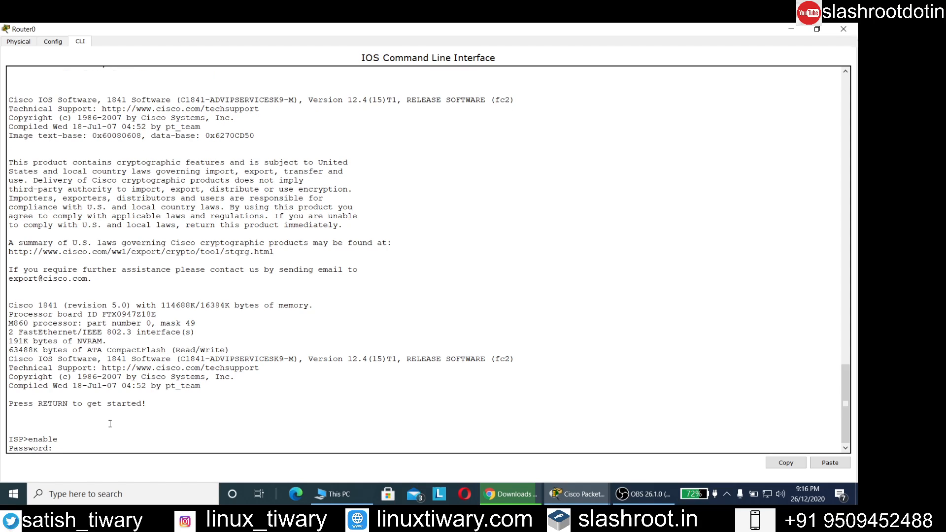
key("Return")
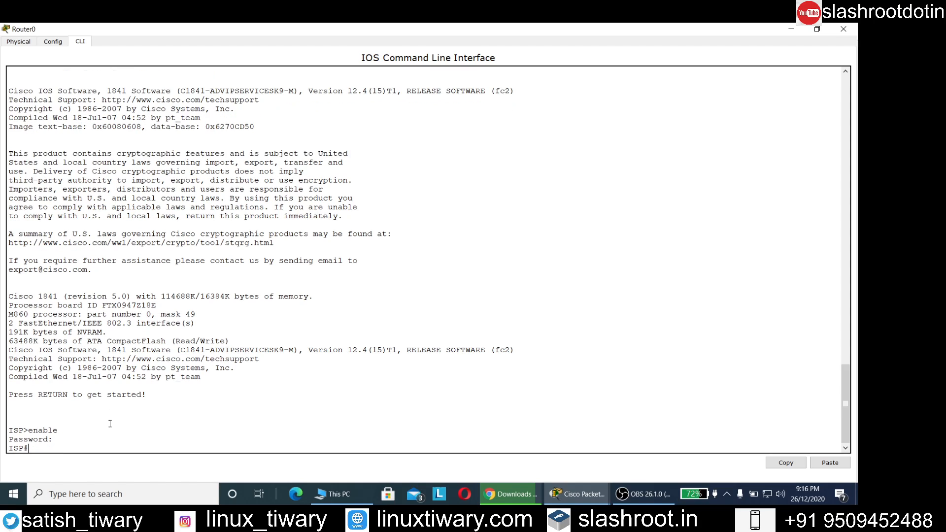
key("Return")
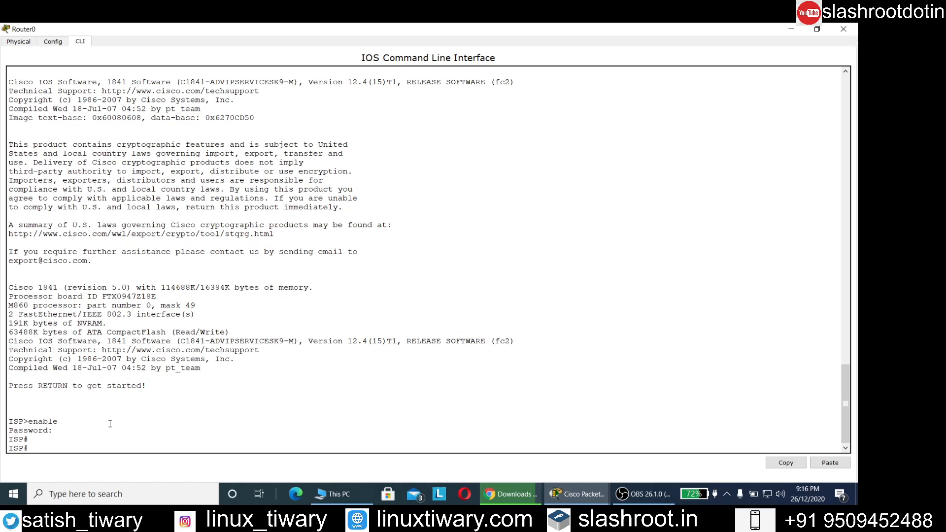
- Run show version and highlight the configuration register value 0x2102
type("show version")
key("Return")
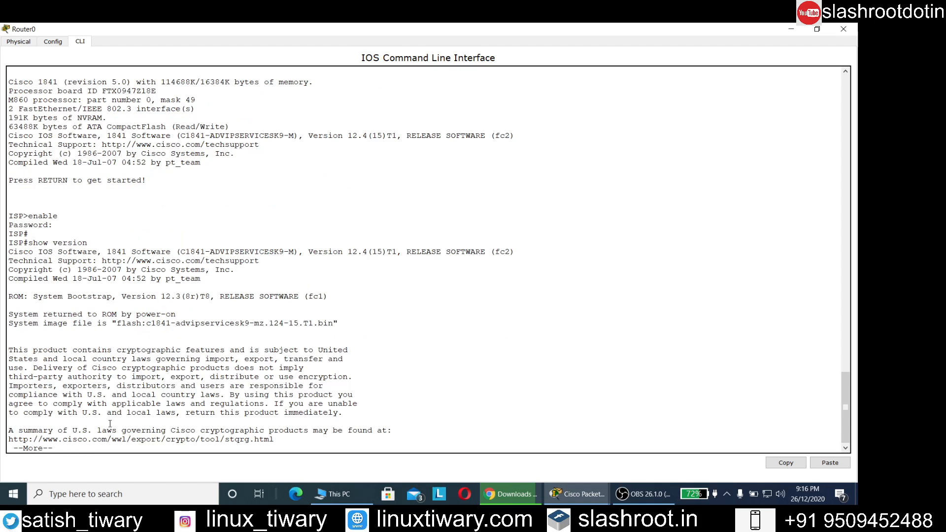
key("Return")
key("Return")
key("Return")
key("Return")
key("Return")
key("Return")
key("Return")
key("Return")
key("Return")
key("Return")
key("Return")
key("Return")
key("Return")
key("Return")
key("Return")
key("Return")
key("Return")
key("Return")
key("Return")
key("Return")
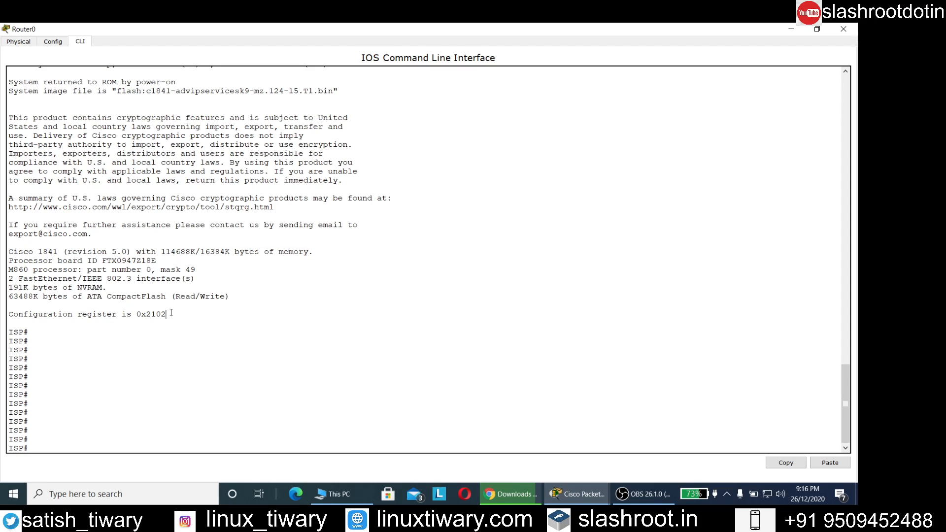
left_click_drag(170, 314, 134, 316)
- Hide the Router0 CLI, move the register note under Router0, then restore the console
left_click(792, 28)
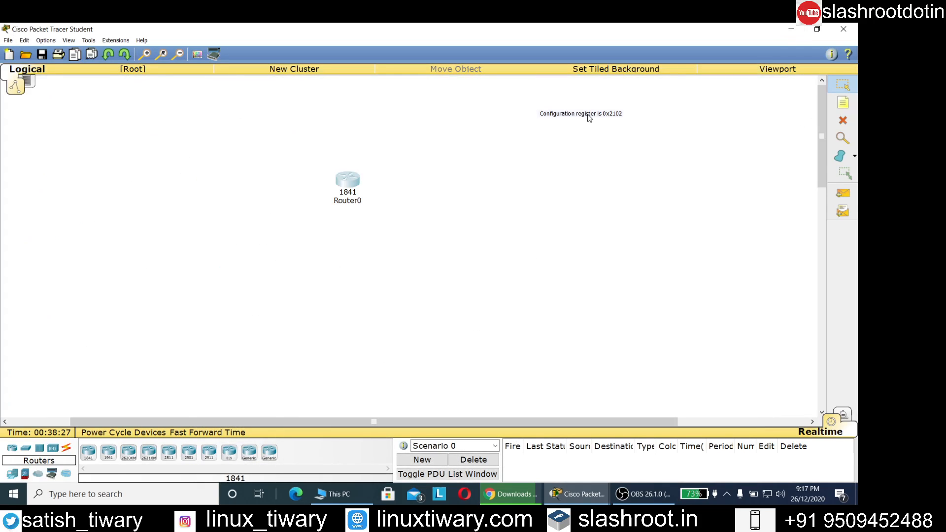
left_click_drag(607, 117, 370, 233)
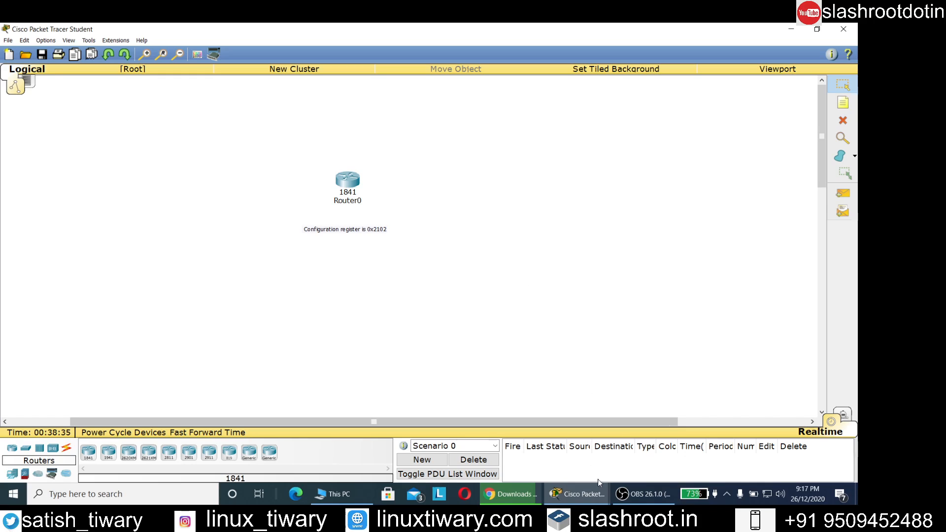
mouse_move(585, 495)
left_click(619, 466)
- Zoom in twice on Router0 and its note, then switch to OBS Studio
left_click(145, 55)
left_click(145, 56)
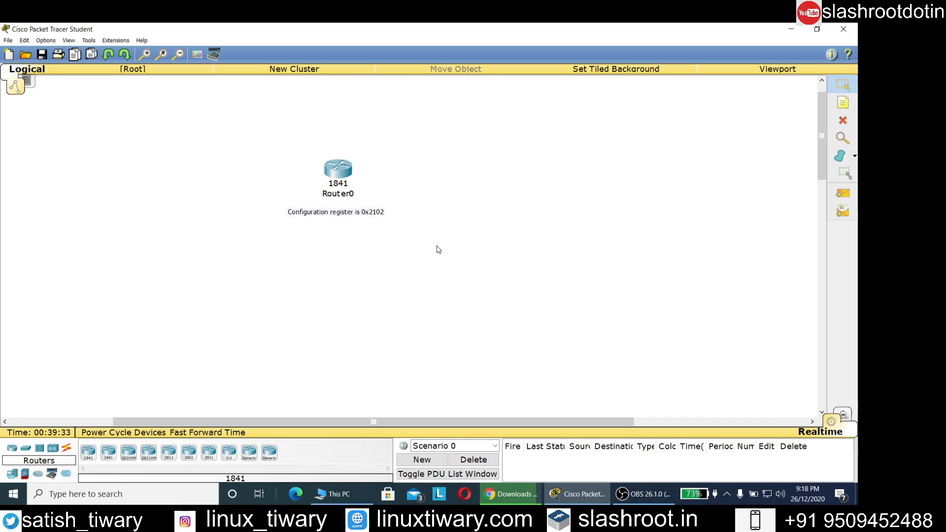
left_click(643, 498)
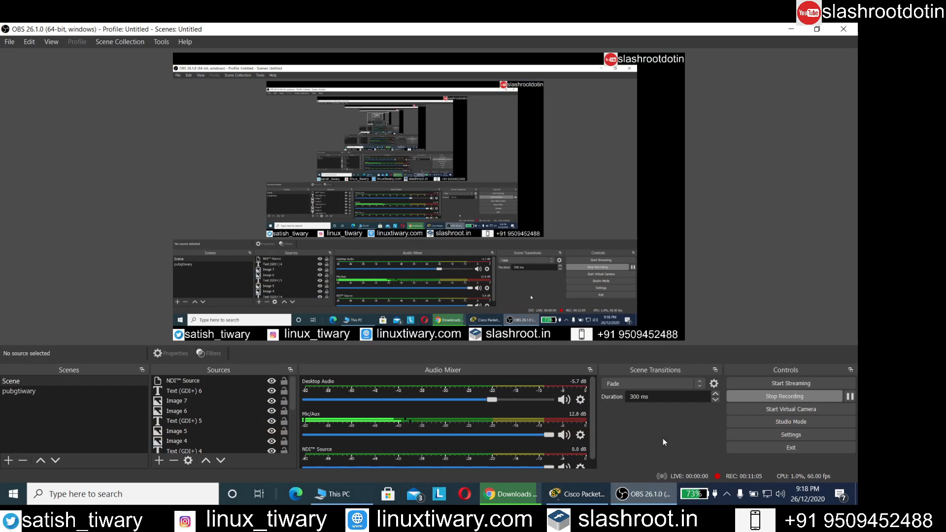